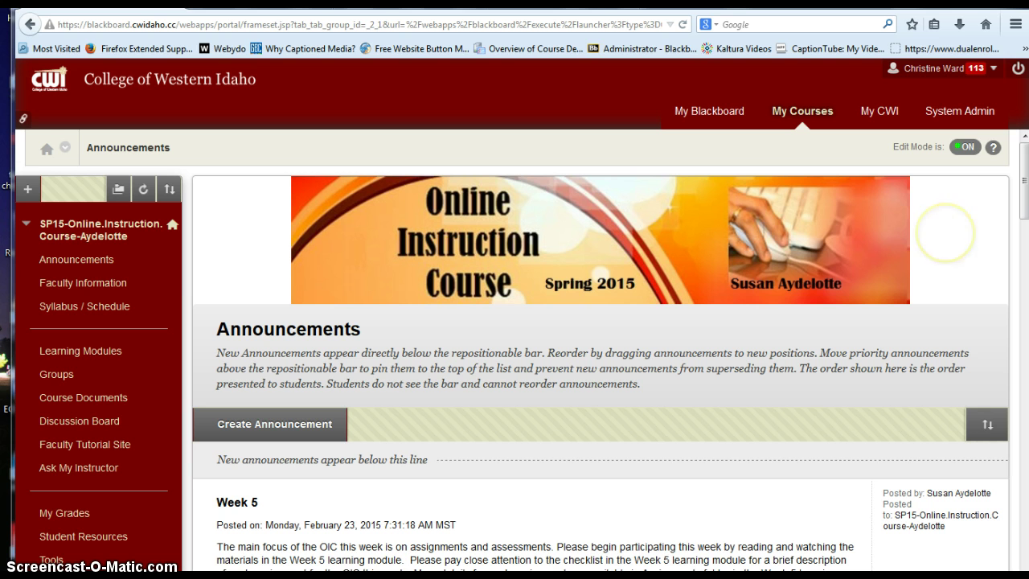
- Open Blackboard Collaborate from the course's Tools page
{"action": "left_click", "coordinate": [946, 234]}
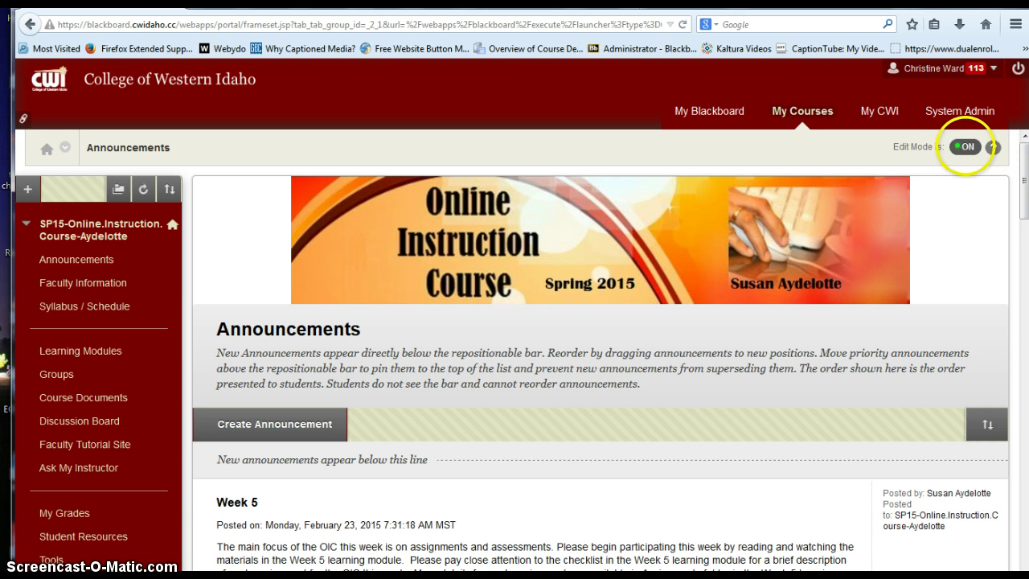
{"action": "scroll", "coordinate": [962, 234], "scroll_direction": "down", "scroll_amount": 2}
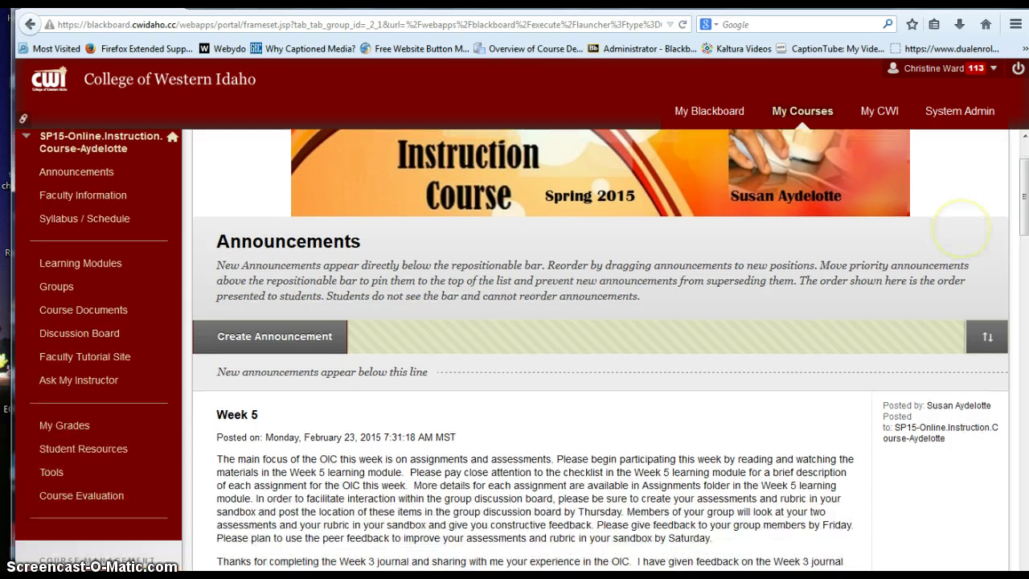
{"action": "left_click", "coordinate": [47, 472]}
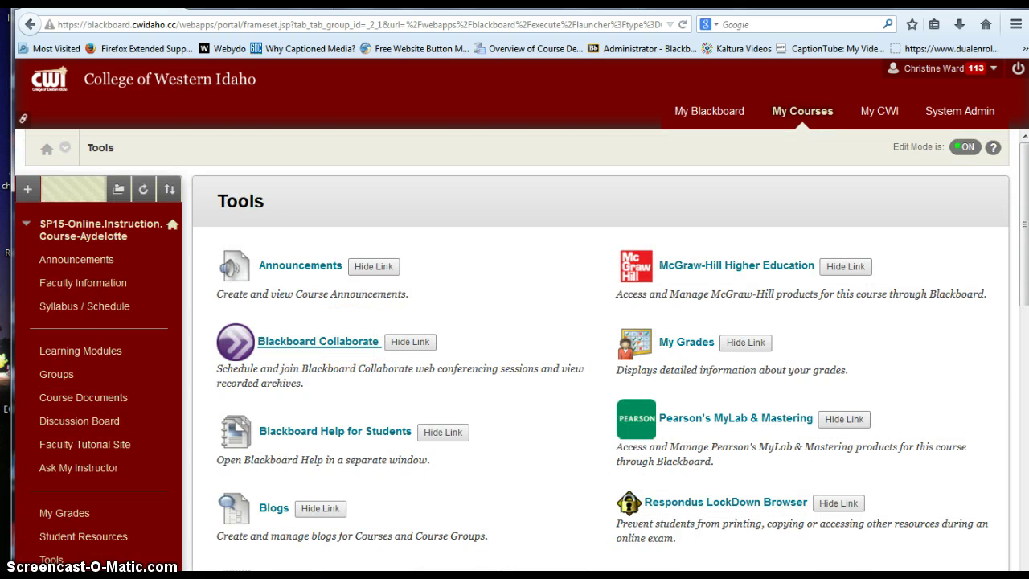
{"action": "scroll", "coordinate": [318, 341], "scroll_direction": "down", "scroll_amount": 5}
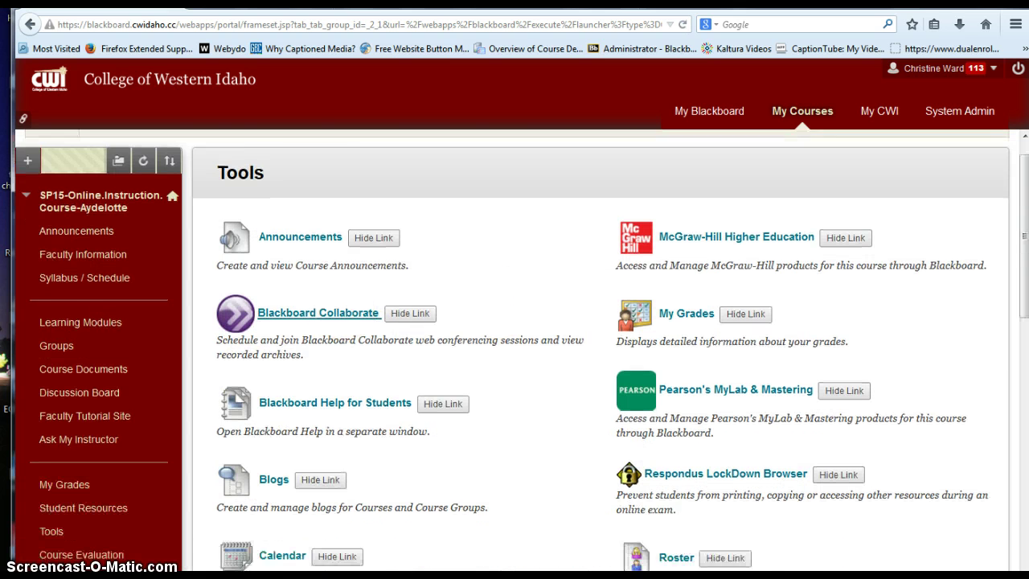
{"action": "scroll", "coordinate": [294, 398], "scroll_direction": "down", "scroll_amount": 1}
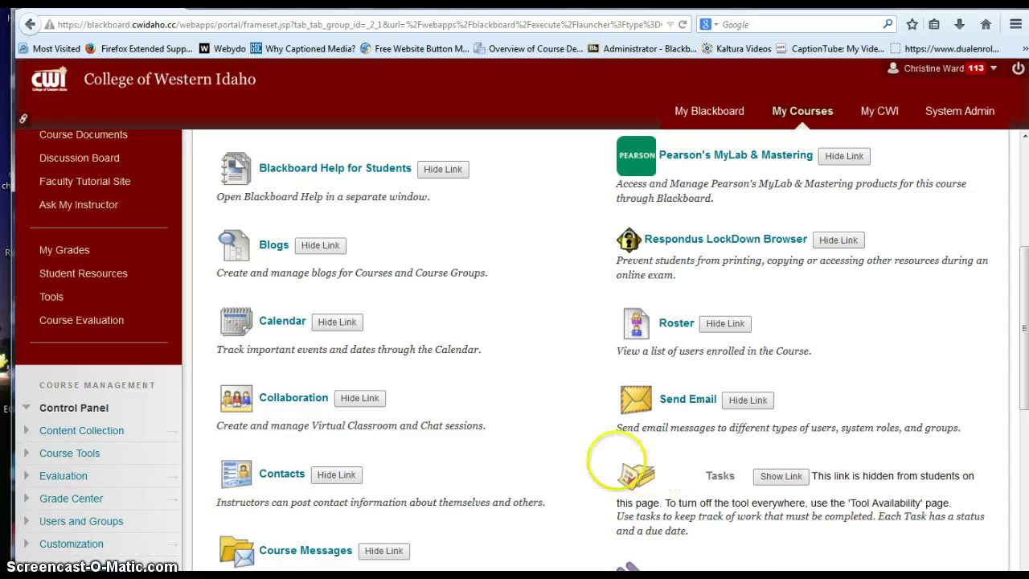
{"action": "scroll", "coordinate": [143, 271], "scroll_direction": "up", "scroll_amount": 5}
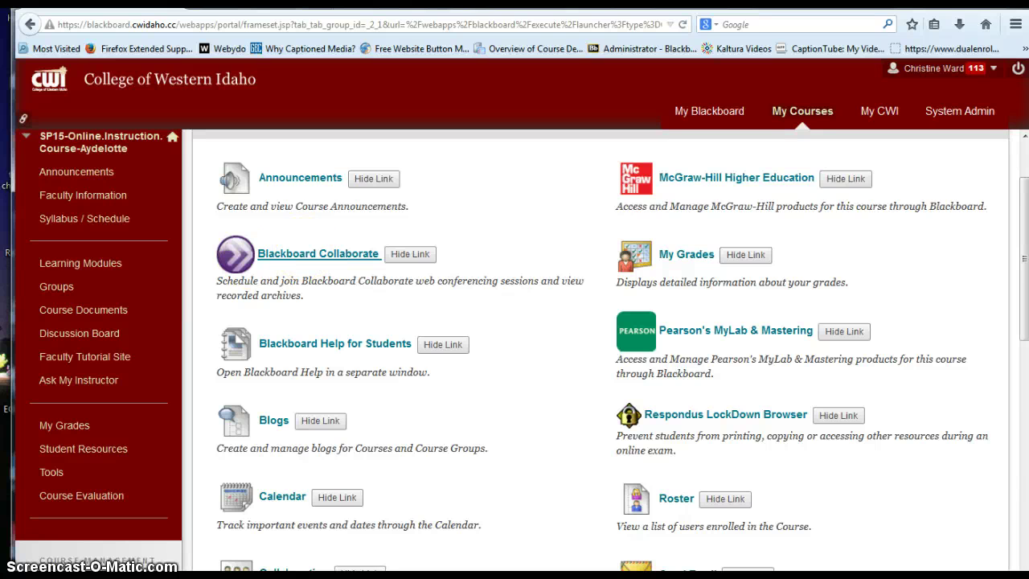
{"action": "left_click", "coordinate": [305, 253]}
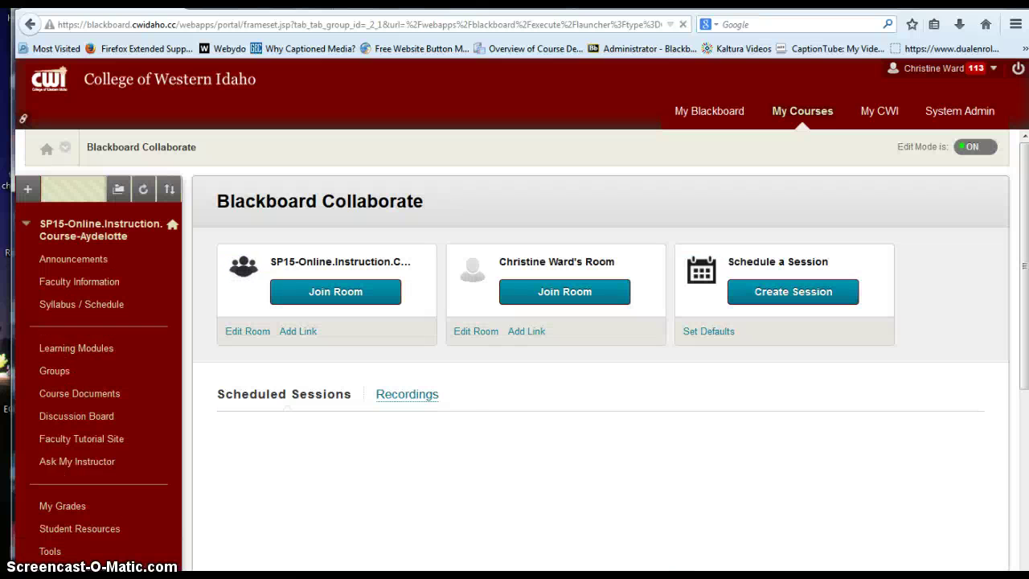
- Start creating a new scheduled Collaborate session
{"action": "scroll", "coordinate": [611, 466], "scroll_direction": "down", "scroll_amount": 2}
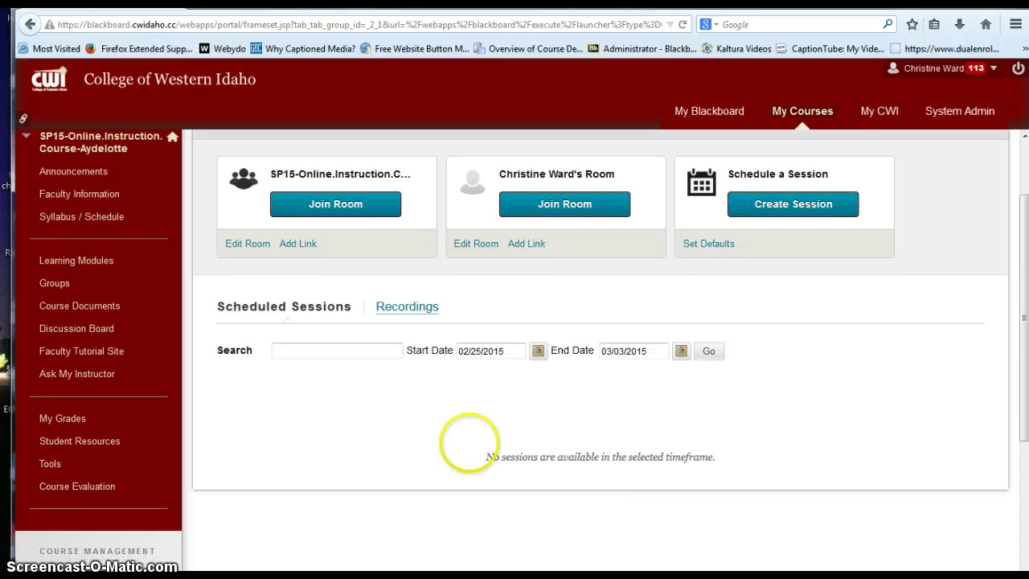
{"action": "scroll", "coordinate": [472, 374], "scroll_direction": "up", "scroll_amount": 2}
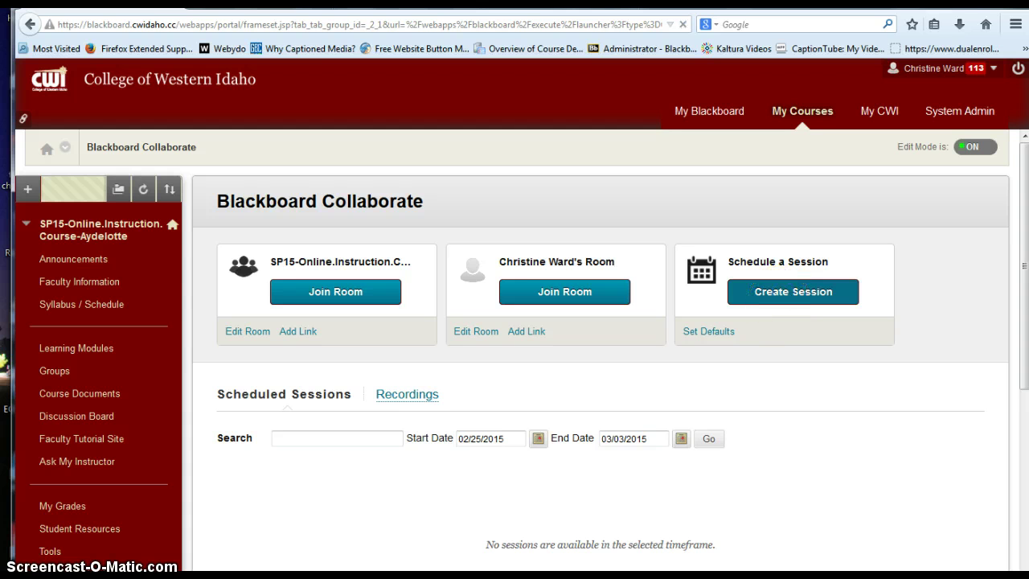
{"action": "left_click", "coordinate": [793, 291]}
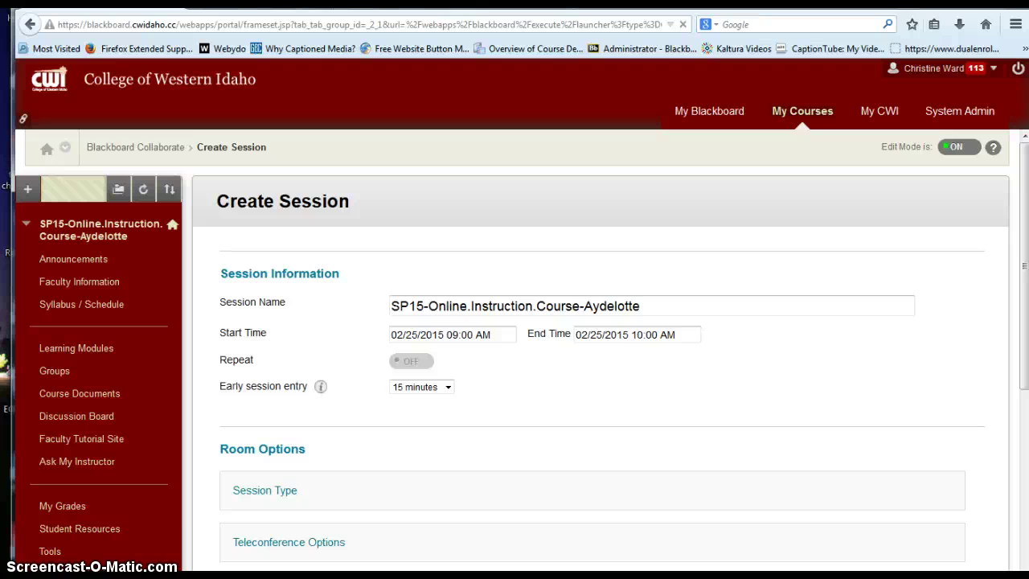
- Name the session "Buddy Up To Collaborate" and set early session entry to 30 minutes
{"action": "scroll", "coordinate": [696, 202], "scroll_direction": "down", "scroll_amount": 2}
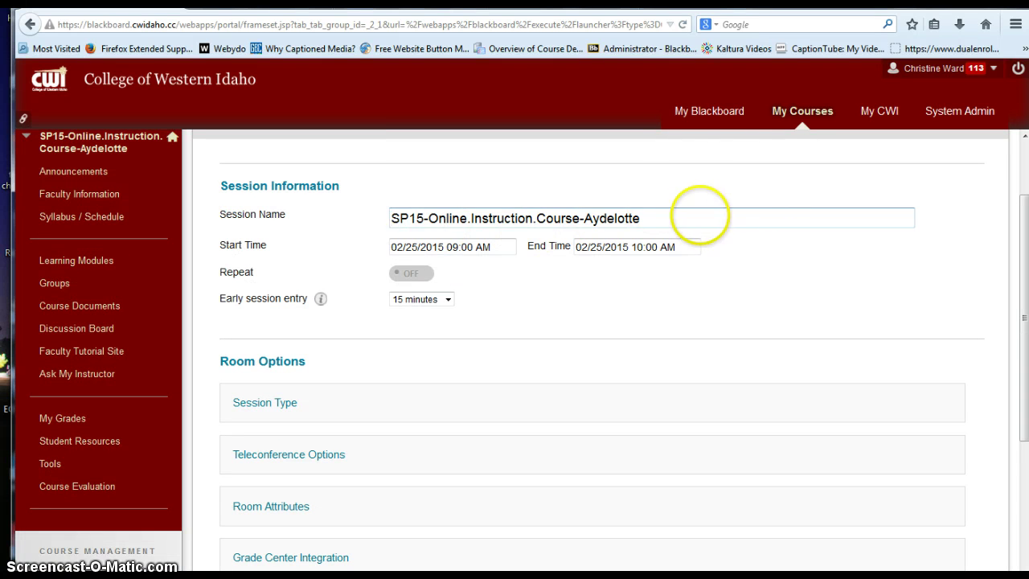
{"action": "left_click_drag", "start_coordinate": [647, 218], "coordinate": [205, 211]}
{"action": "type", "text": "Buddy Up To Collaborate"}
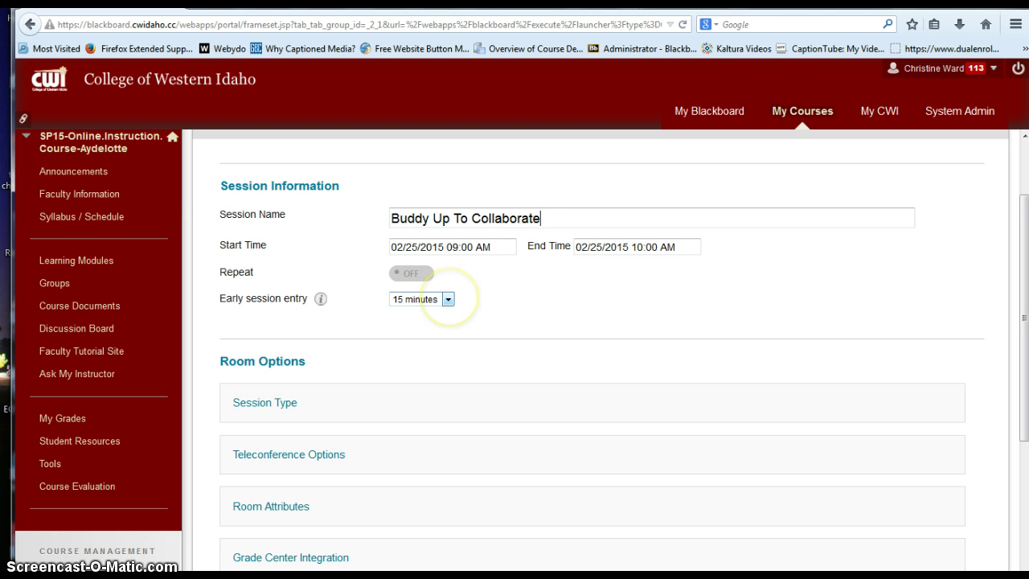
{"action": "left_click", "coordinate": [448, 299]}
{"action": "left_click", "coordinate": [443, 336]}
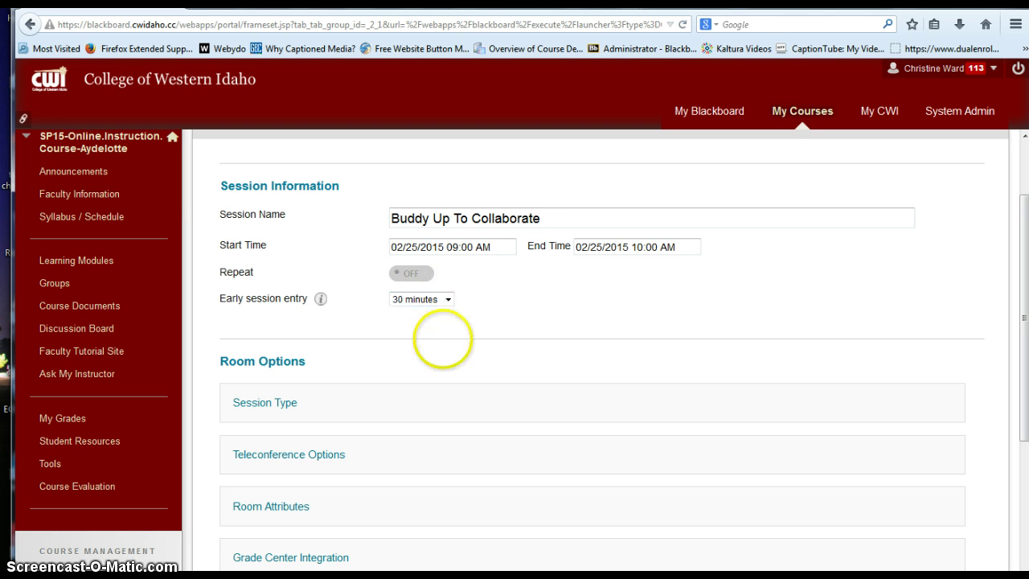
- Review the Session Type and Teleconference Options, leaving teleconferencing on "Do not use teleconference"
{"action": "scroll", "coordinate": [735, 321], "scroll_direction": "down", "scroll_amount": 3}
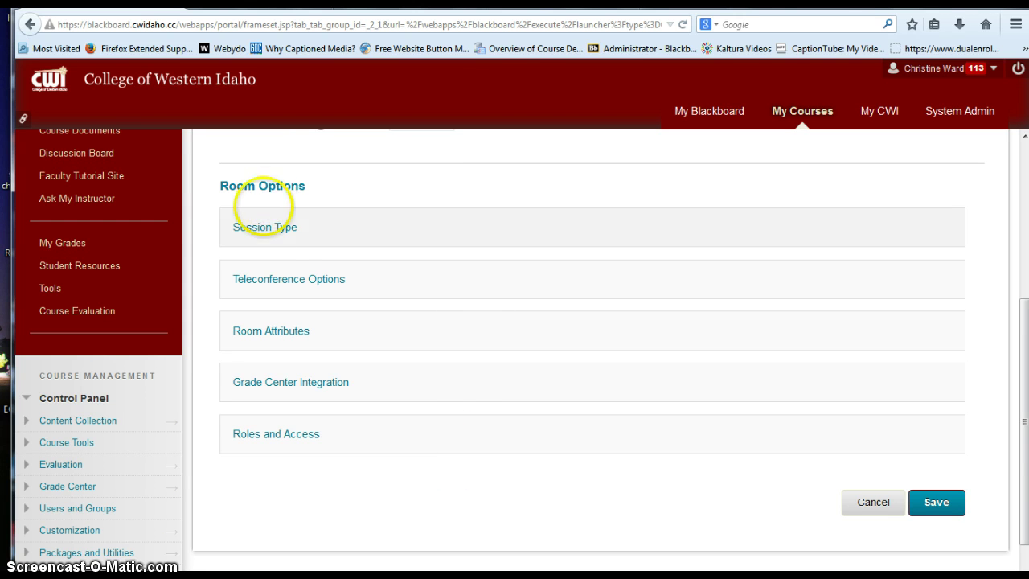
{"action": "left_click", "coordinate": [264, 228]}
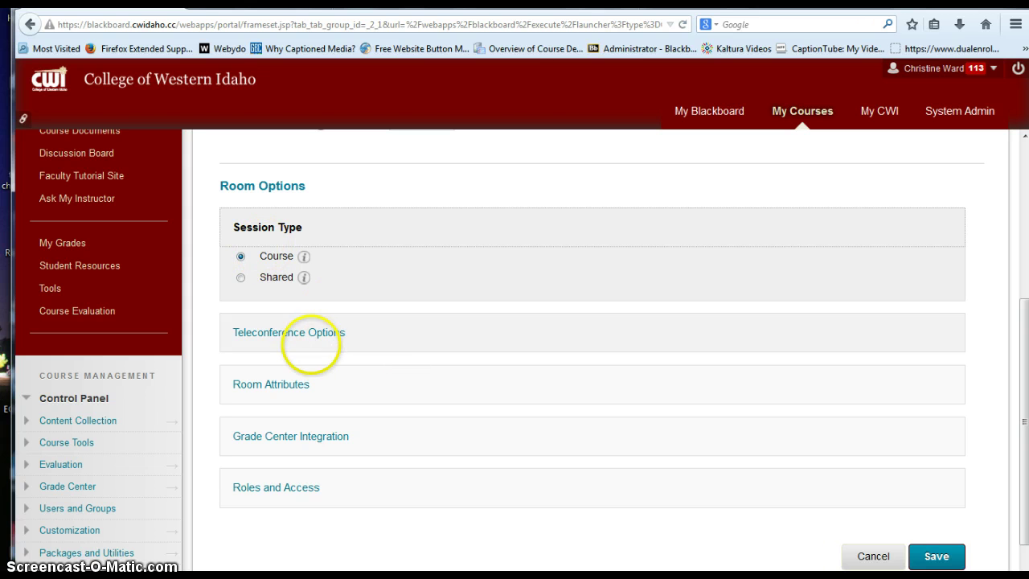
{"action": "left_click", "coordinate": [305, 334]}
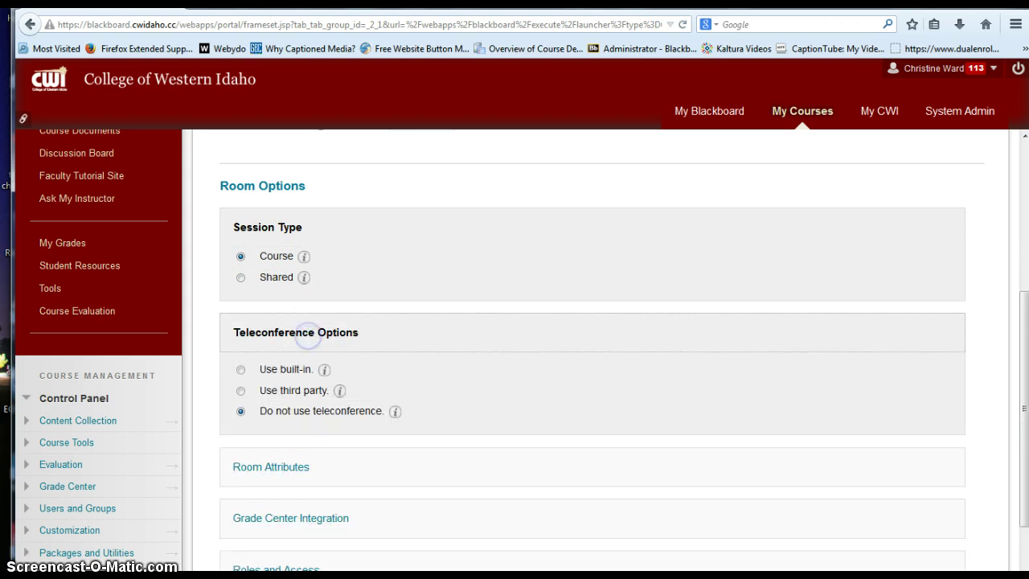
{"action": "scroll", "coordinate": [804, 330], "scroll_direction": "down", "scroll_amount": 2}
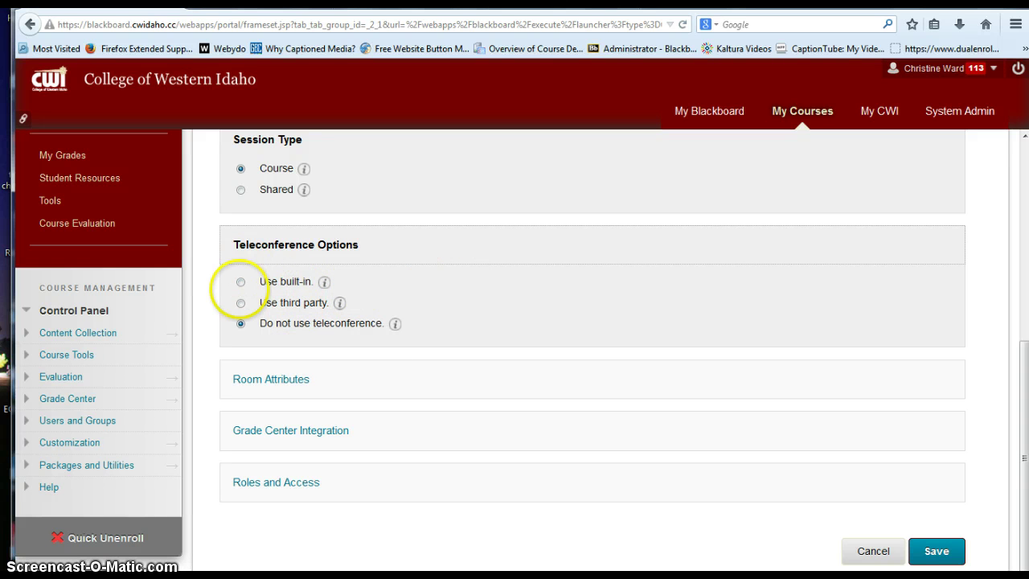
{"action": "left_click", "coordinate": [240, 282]}
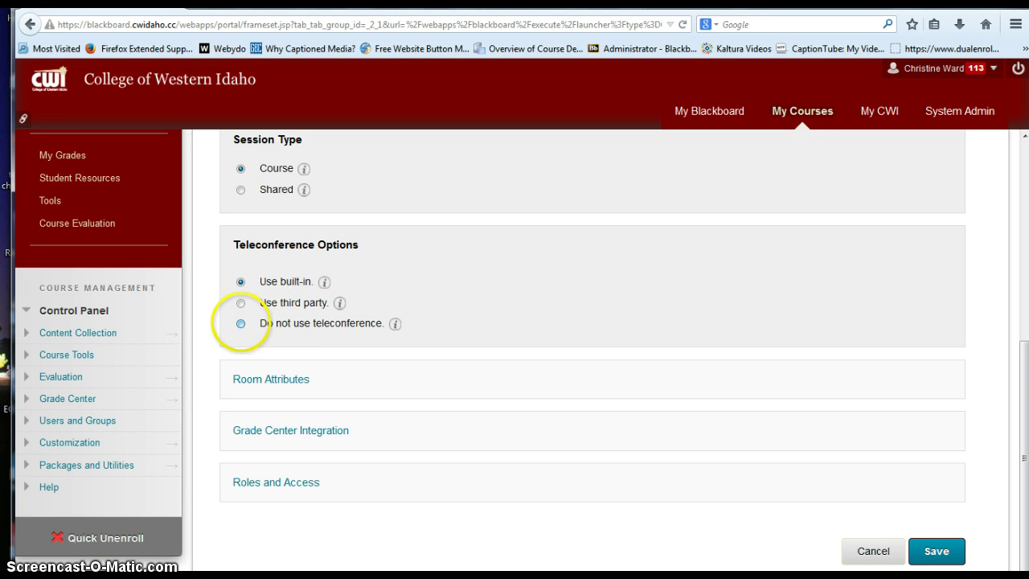
{"action": "left_click", "coordinate": [240, 323]}
- Expand the Room Attributes section and keep the Recording Mode on Manual
{"action": "scroll", "coordinate": [507, 333], "scroll_direction": "down", "scroll_amount": 1}
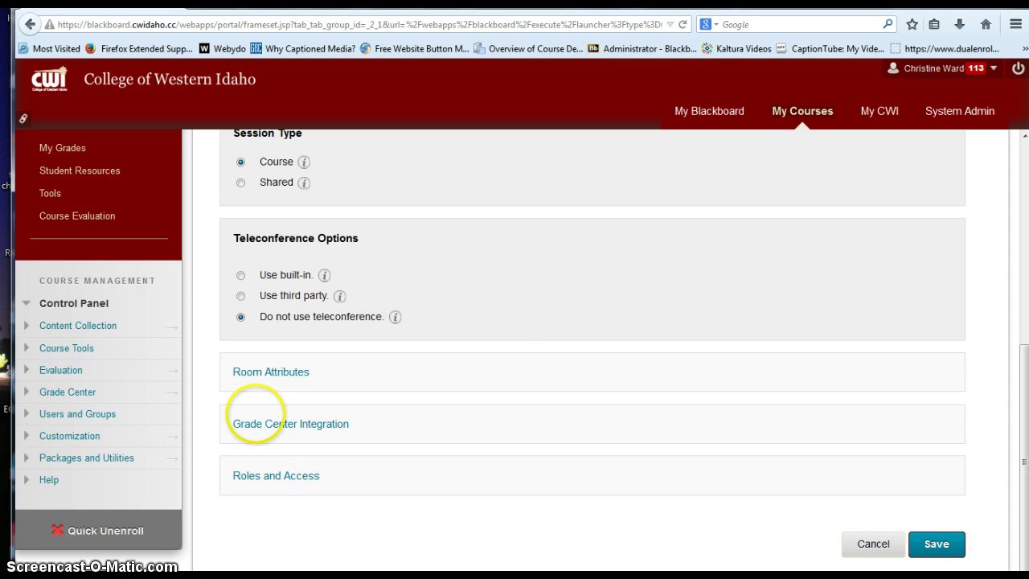
{"action": "left_click", "coordinate": [257, 371]}
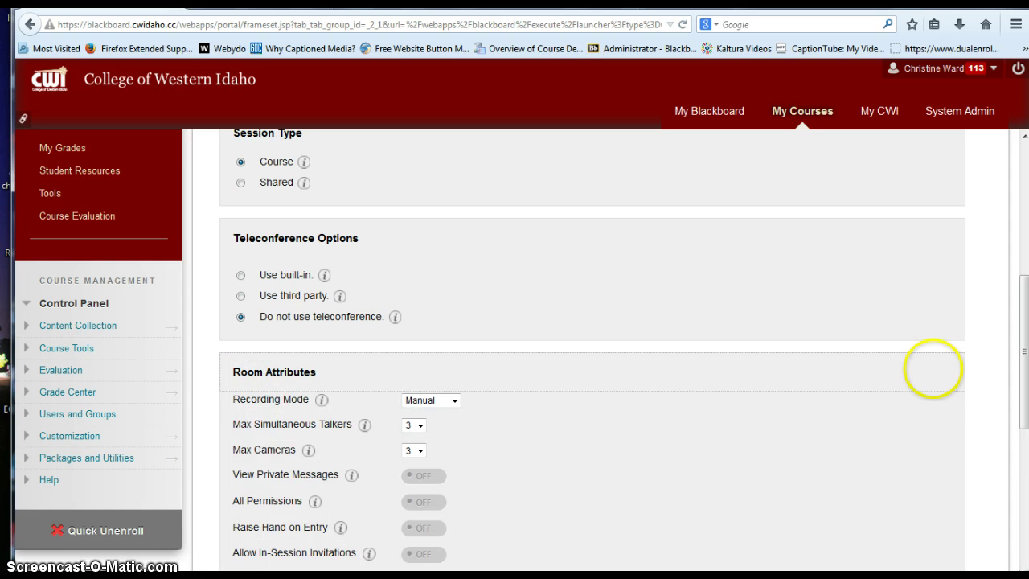
{"action": "scroll", "coordinate": [684, 358], "scroll_direction": "down", "scroll_amount": 3}
{"action": "scroll", "coordinate": [683, 358], "scroll_direction": "down", "scroll_amount": 3}
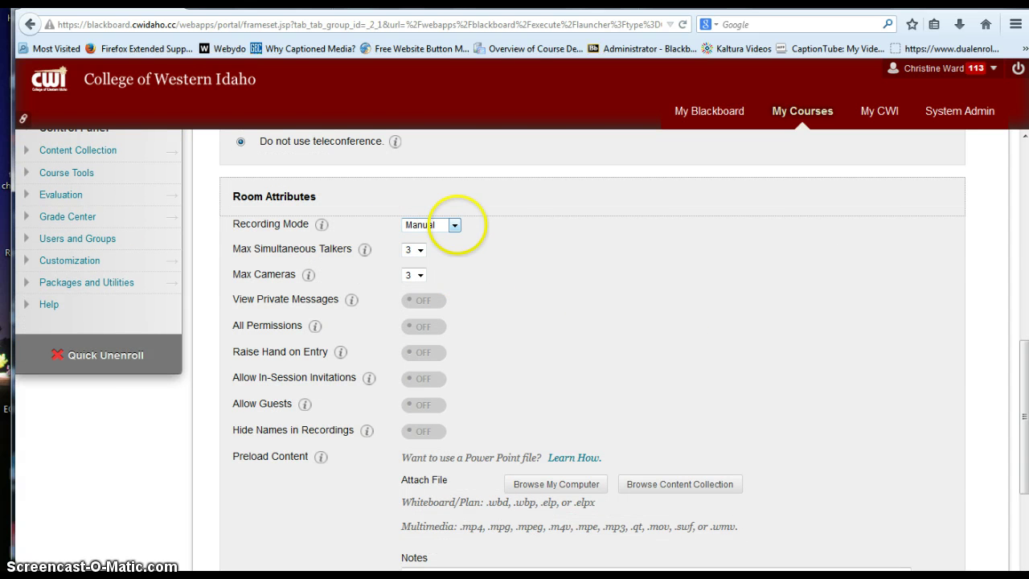
{"action": "left_click", "coordinate": [454, 225]}
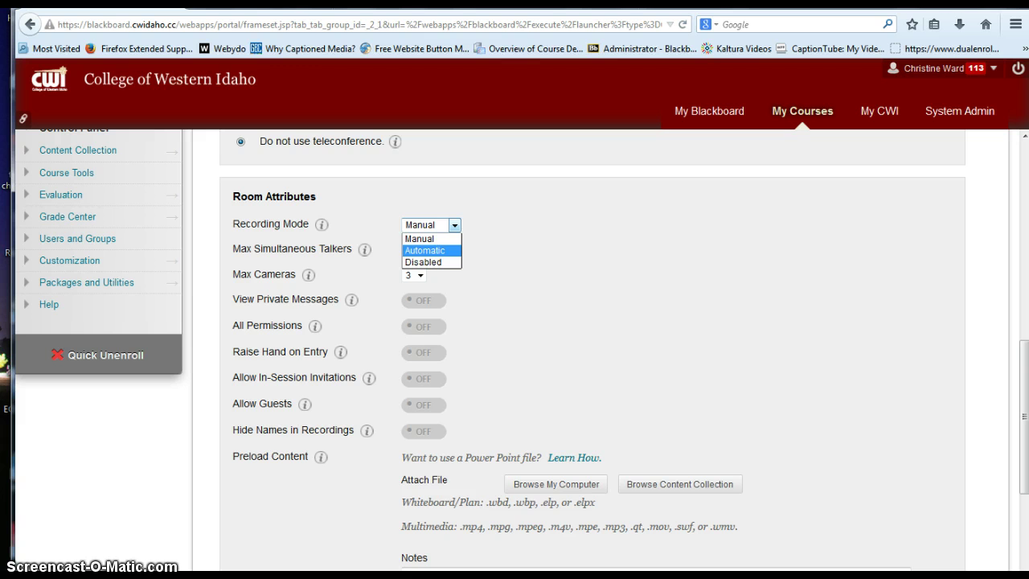
{"action": "left_click", "coordinate": [439, 235]}
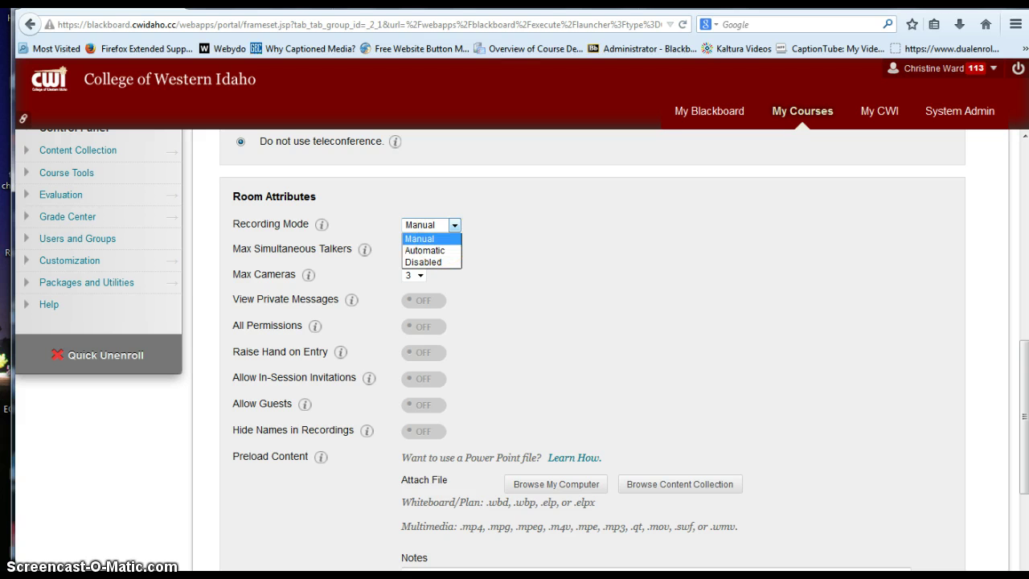
{"action": "left_click", "coordinate": [510, 230]}
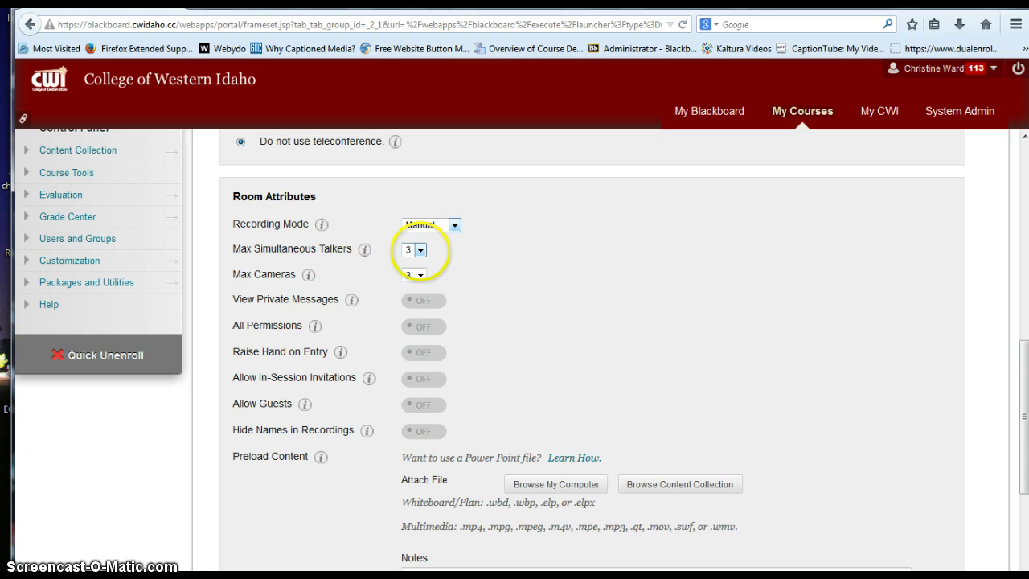
- Check the choices offered for Max Simultaneous Talkers and Max Cameras without changing either setting
{"action": "left_click", "coordinate": [420, 250]}
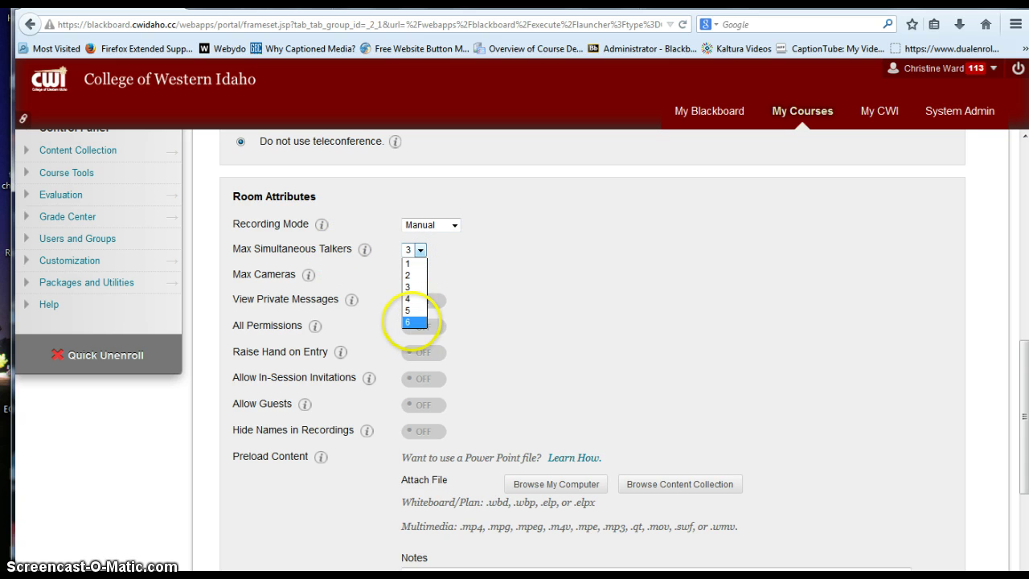
{"action": "left_click", "coordinate": [420, 250]}
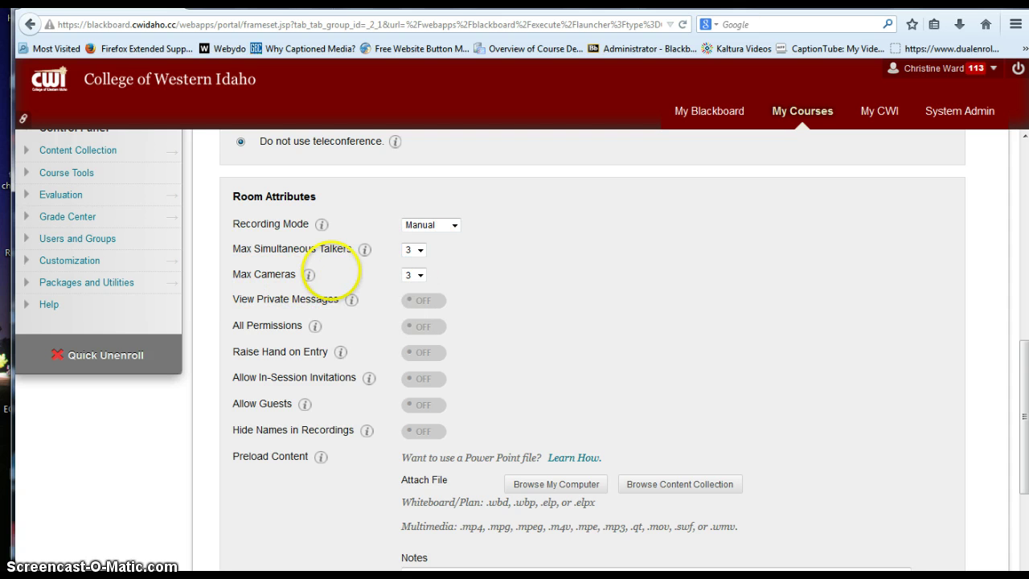
{"action": "left_click", "coordinate": [420, 275]}
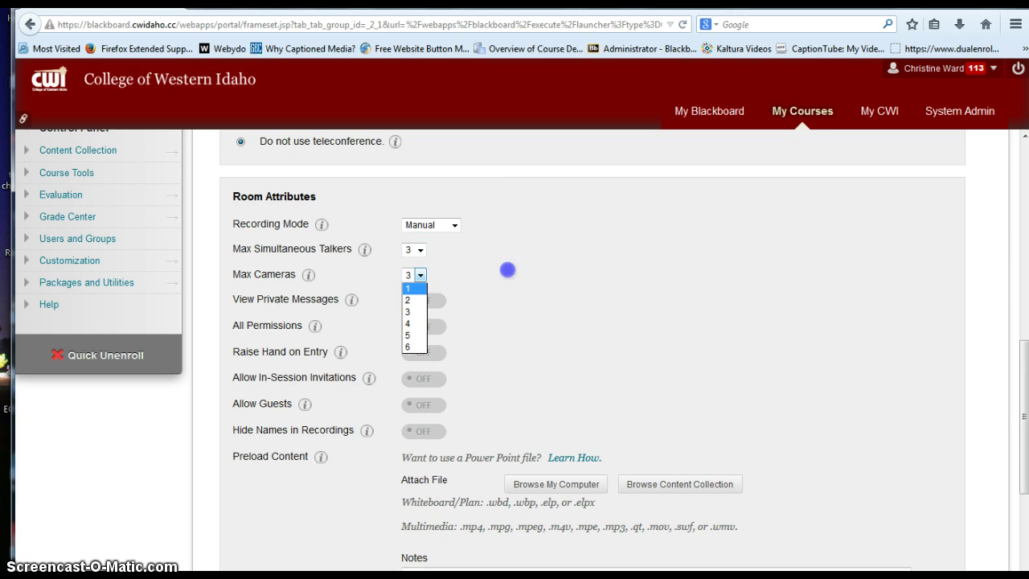
{"action": "left_click", "coordinate": [507, 270]}
- Turn on View Private Messages in the session's room attributes
{"action": "scroll", "coordinate": [507, 270], "scroll_direction": "down", "scroll_amount": 2}
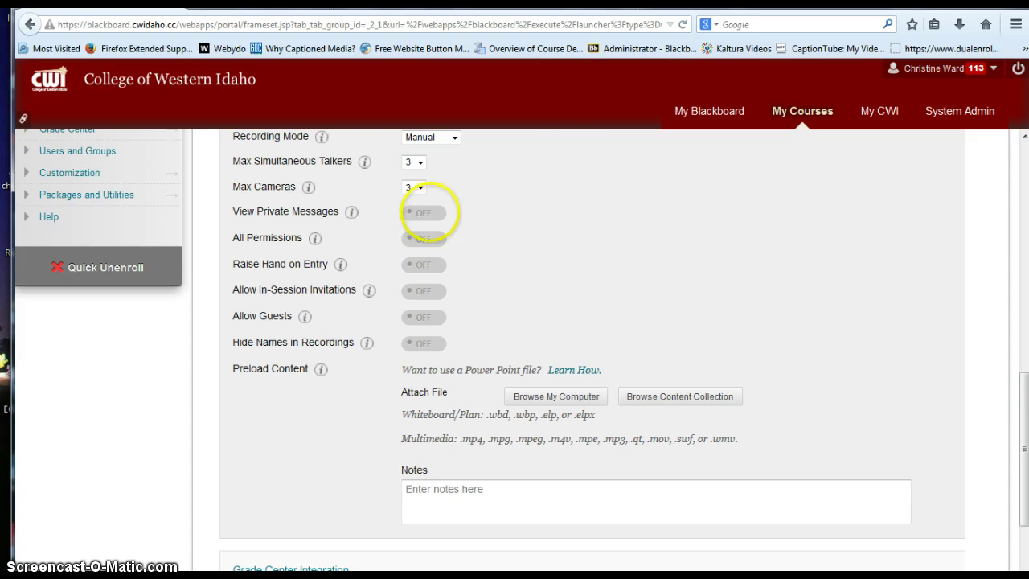
{"action": "mouse_move", "coordinate": [352, 212]}
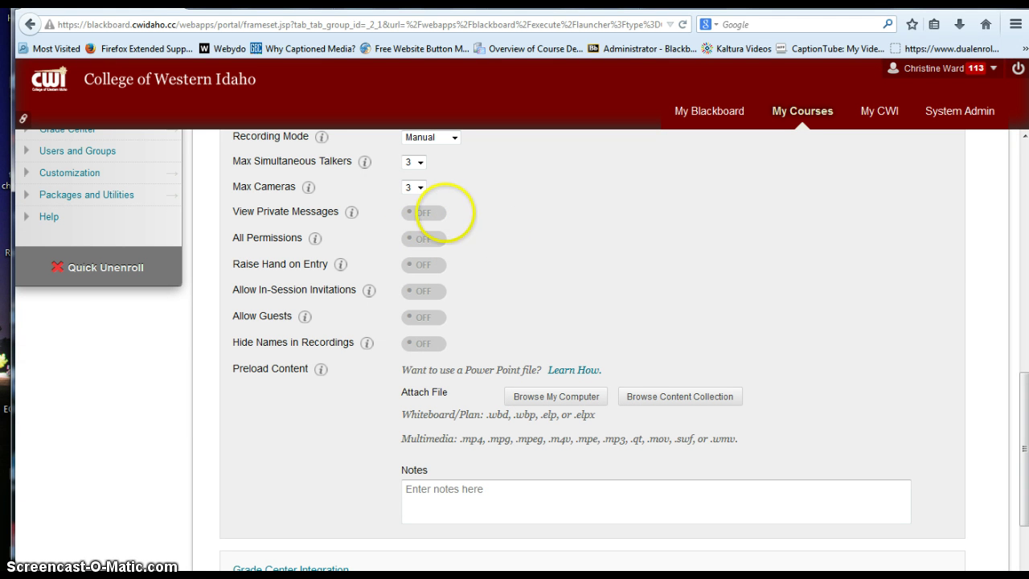
{"action": "left_click", "coordinate": [424, 213]}
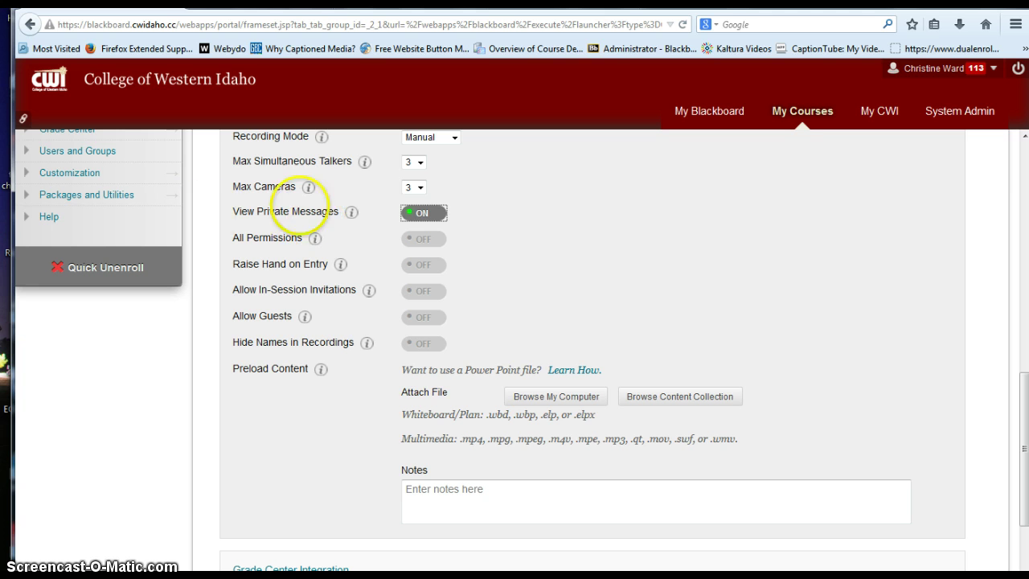
{"action": "mouse_move", "coordinate": [372, 269]}
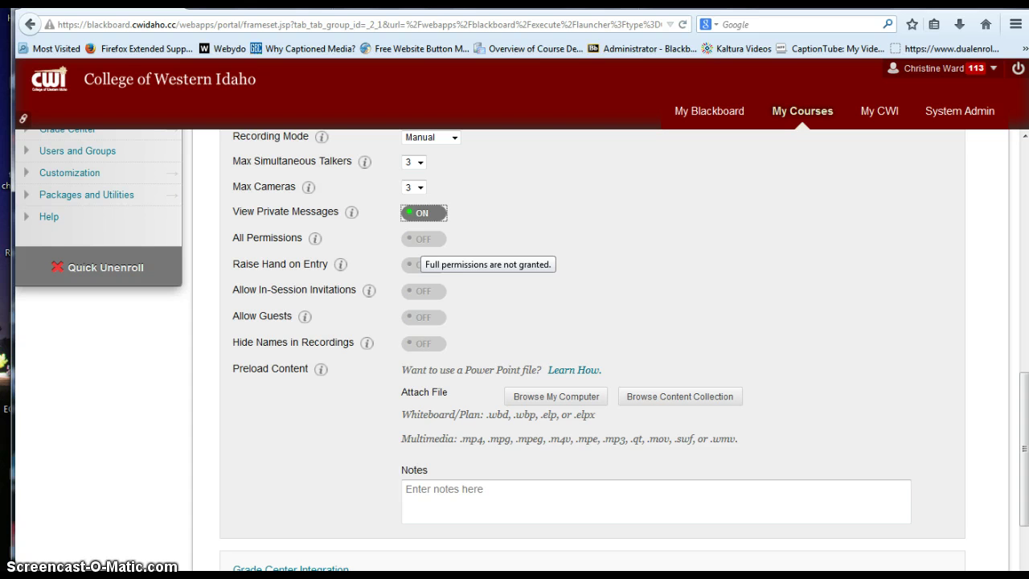
{"action": "left_click", "coordinate": [420, 239]}
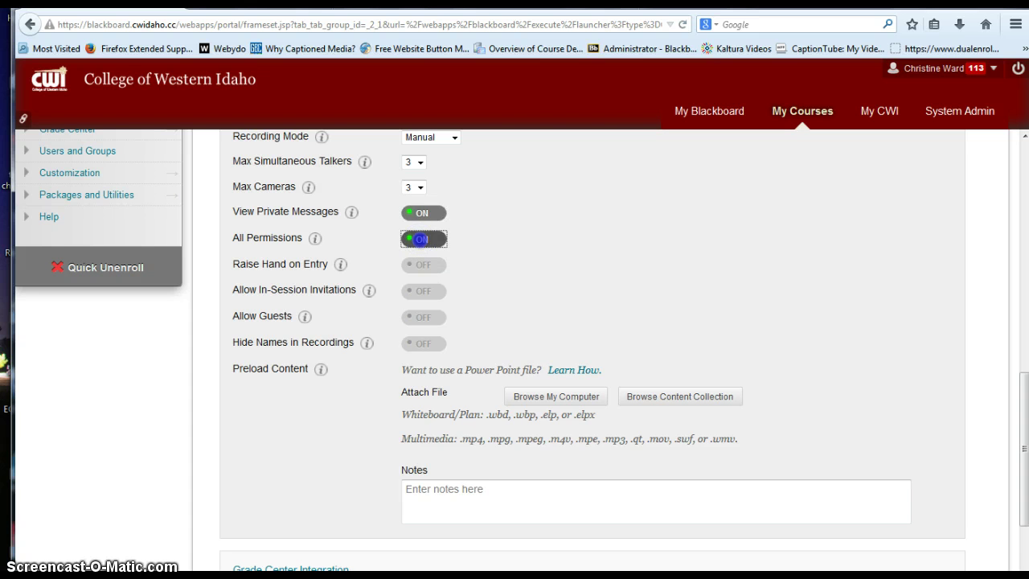
{"action": "left_click", "coordinate": [420, 238]}
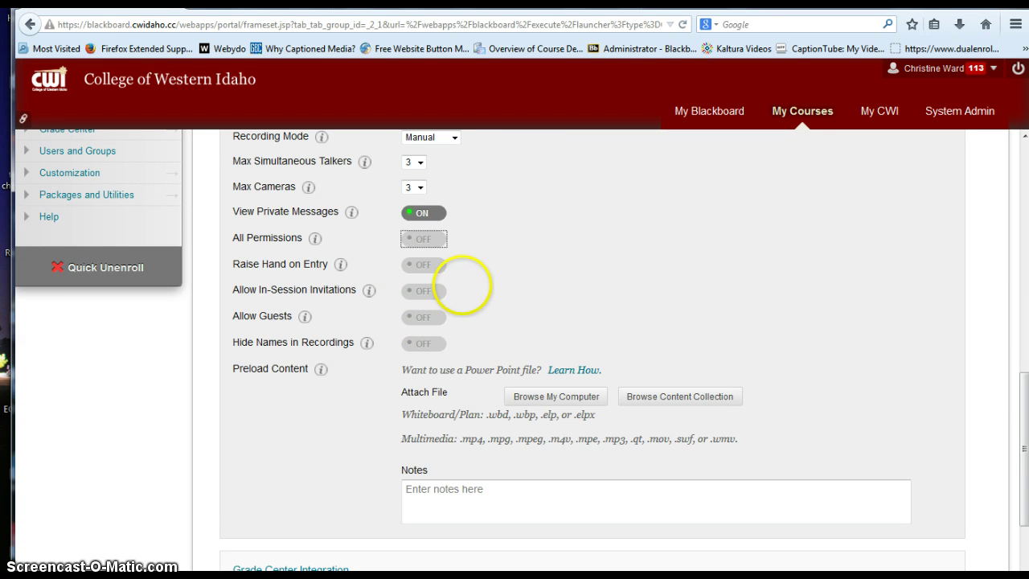
- Turn on Allow Guests for the session
{"action": "scroll", "coordinate": [514, 293], "scroll_direction": "down", "scroll_amount": 2}
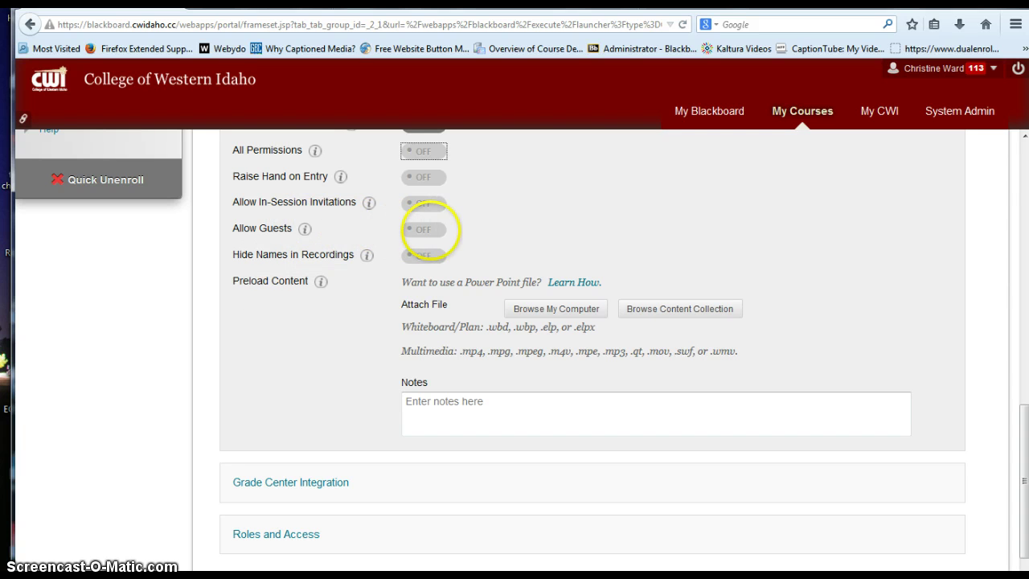
{"action": "left_click", "coordinate": [424, 230]}
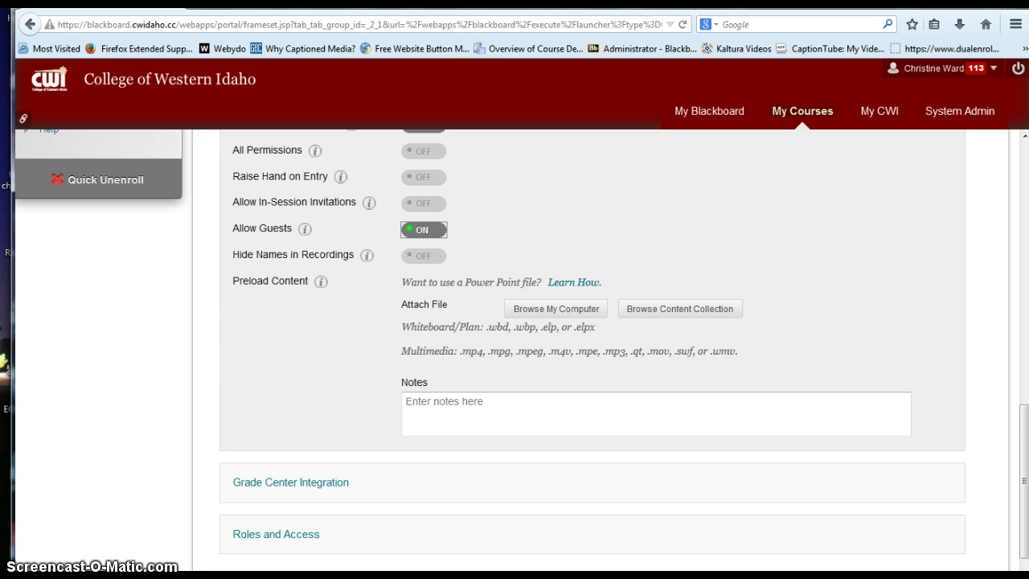
- Turn on Hide Names in Recordings in the session's room attributes
{"action": "left_click", "coordinate": [425, 256]}
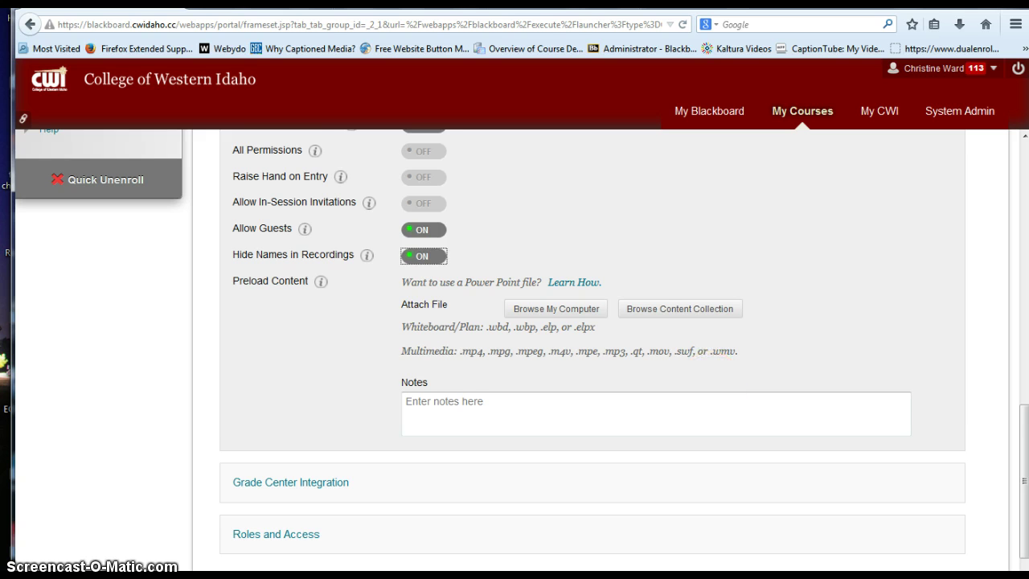
{"action": "scroll", "coordinate": [563, 354], "scroll_direction": "down", "scroll_amount": 2}
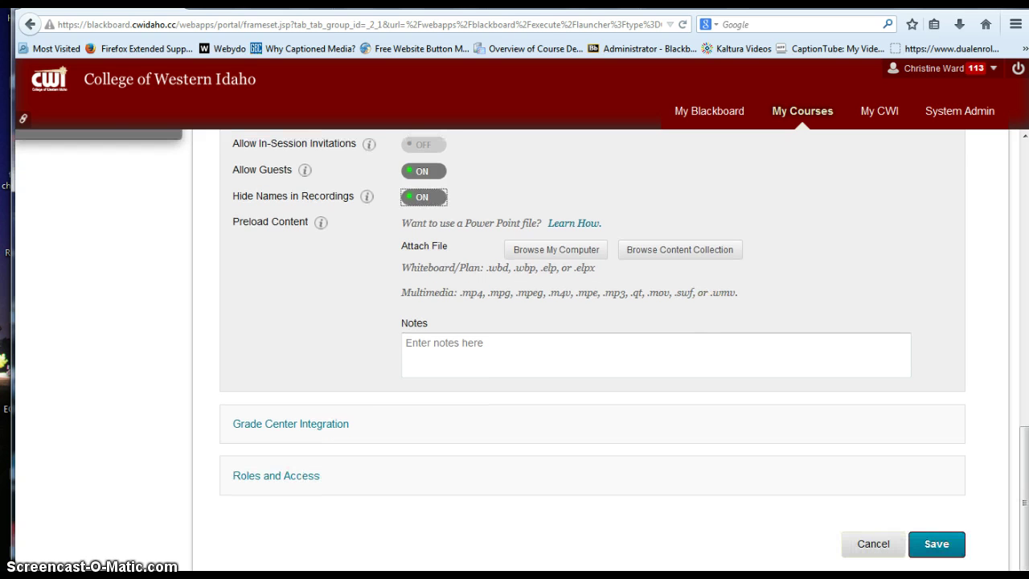
{"action": "left_click", "coordinate": [712, 372]}
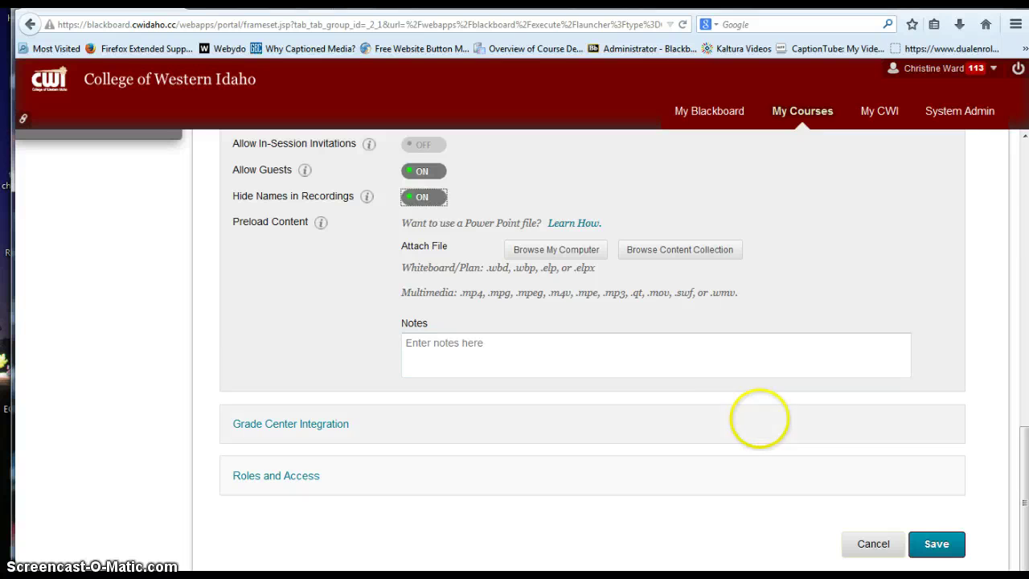
- Try adding a grade column worth 10 points under Grade Center Integration and turn it off again
{"action": "left_click", "coordinate": [281, 419]}
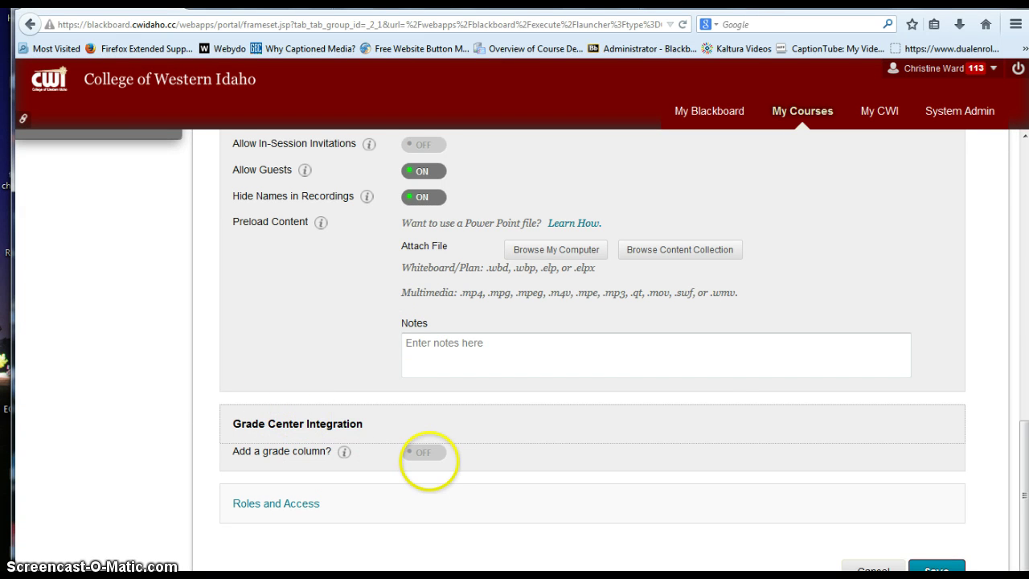
{"action": "left_click", "coordinate": [423, 452]}
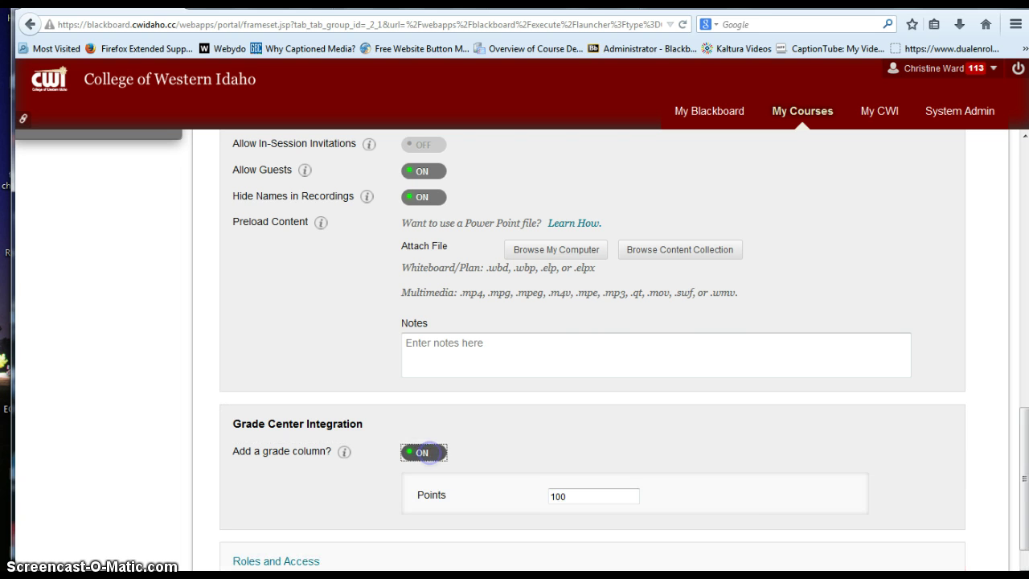
{"action": "left_click_drag", "start_coordinate": [601, 499], "coordinate": [520, 493]}
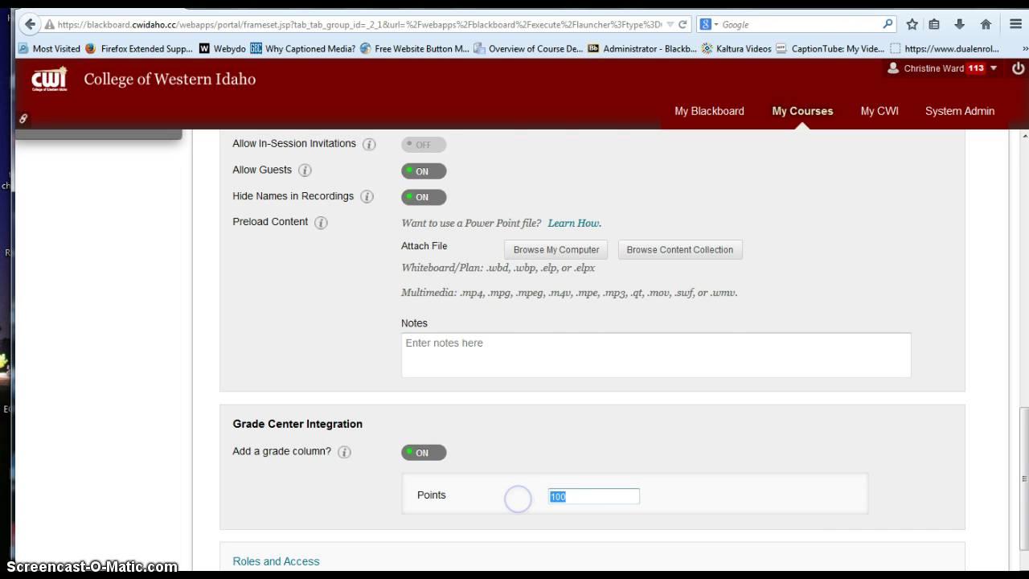
{"action": "type", "text": "10"}
{"action": "left_click", "coordinate": [944, 469]}
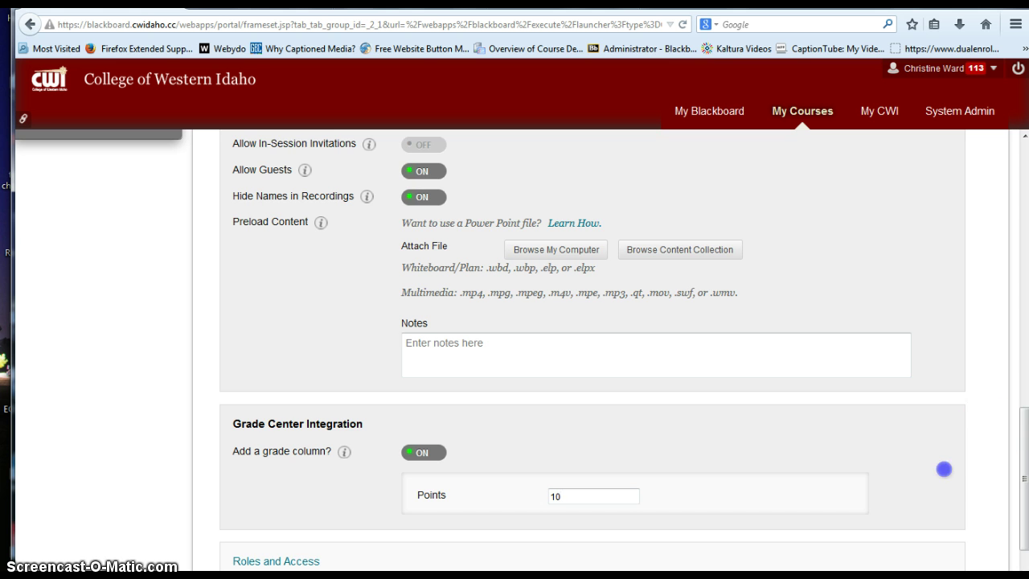
{"action": "scroll", "coordinate": [944, 468], "scroll_direction": "down", "scroll_amount": 2}
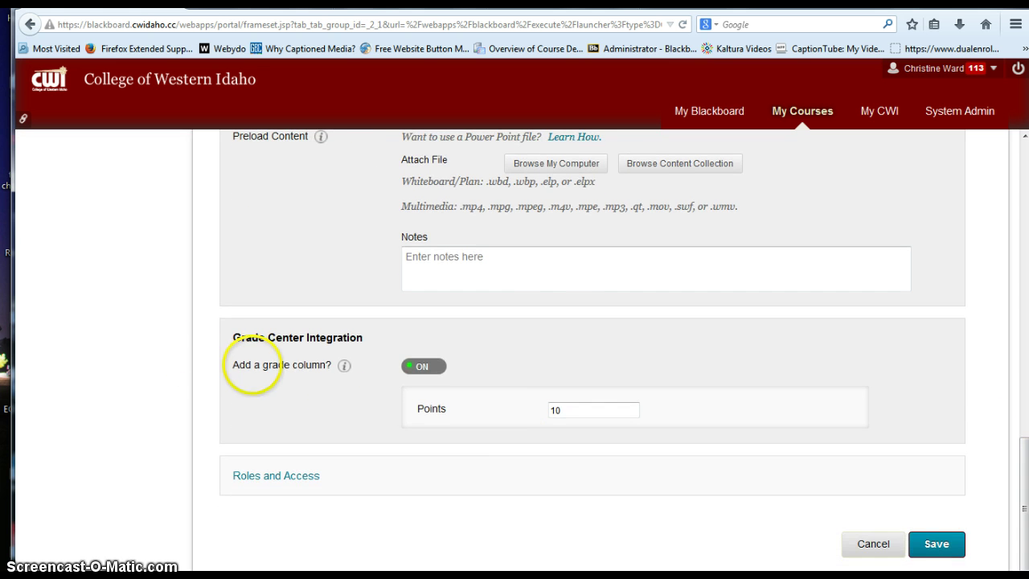
{"action": "left_click", "coordinate": [604, 409]}
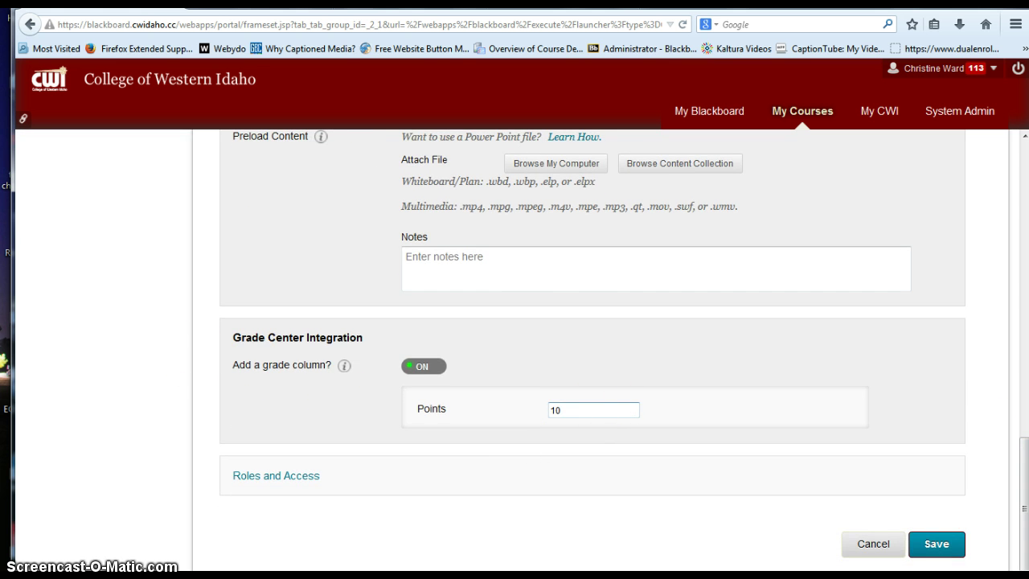
{"action": "left_click", "coordinate": [424, 366]}
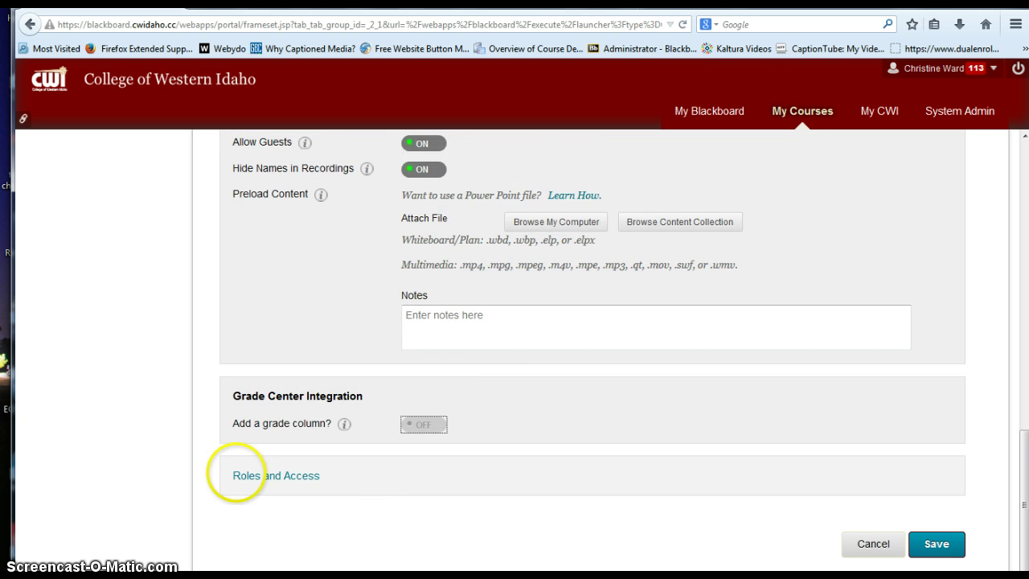
- Expand Roles and Access and add the second user in the user list as a moderator of the session
{"action": "left_click", "coordinate": [238, 480]}
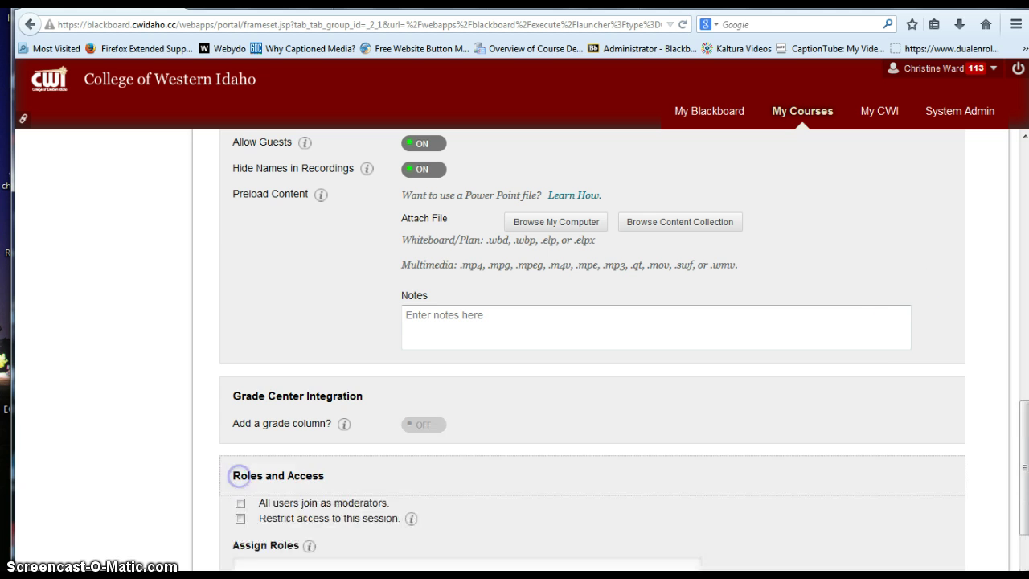
{"action": "scroll", "coordinate": [812, 401], "scroll_direction": "down", "scroll_amount": 3}
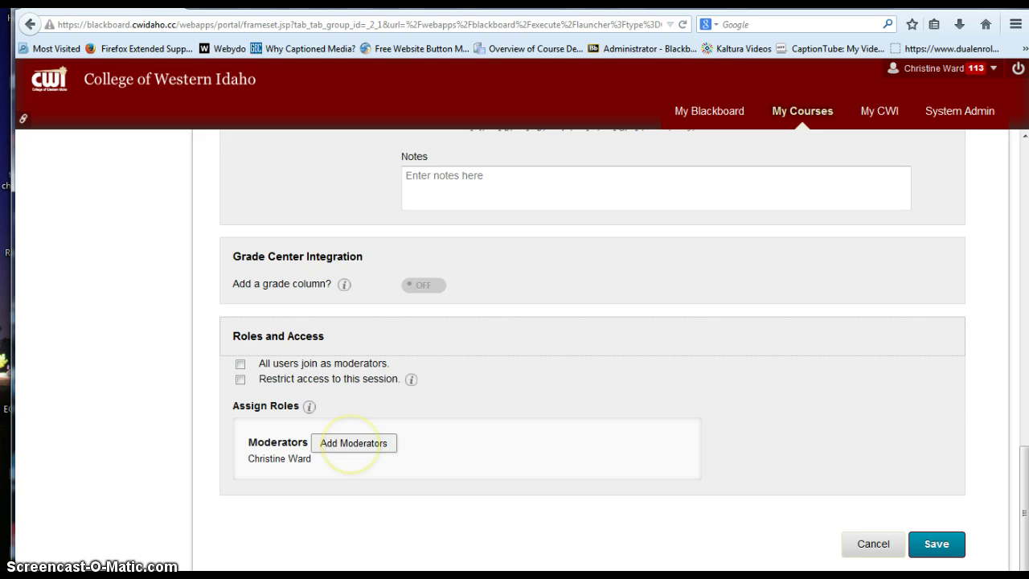
{"action": "left_click", "coordinate": [354, 443]}
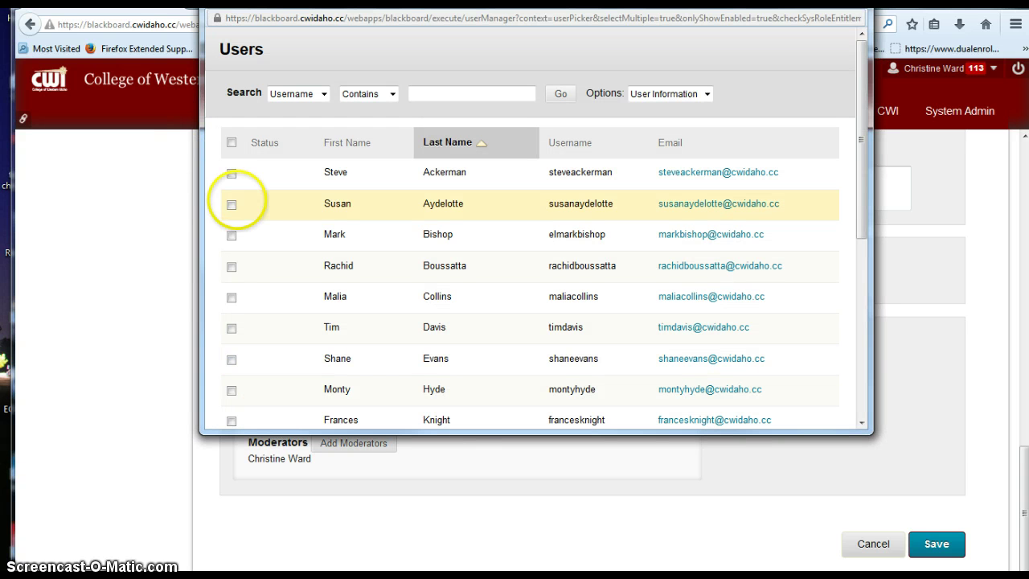
{"action": "left_click", "coordinate": [232, 204]}
{"action": "scroll", "coordinate": [768, 242], "scroll_direction": "down", "scroll_amount": 7}
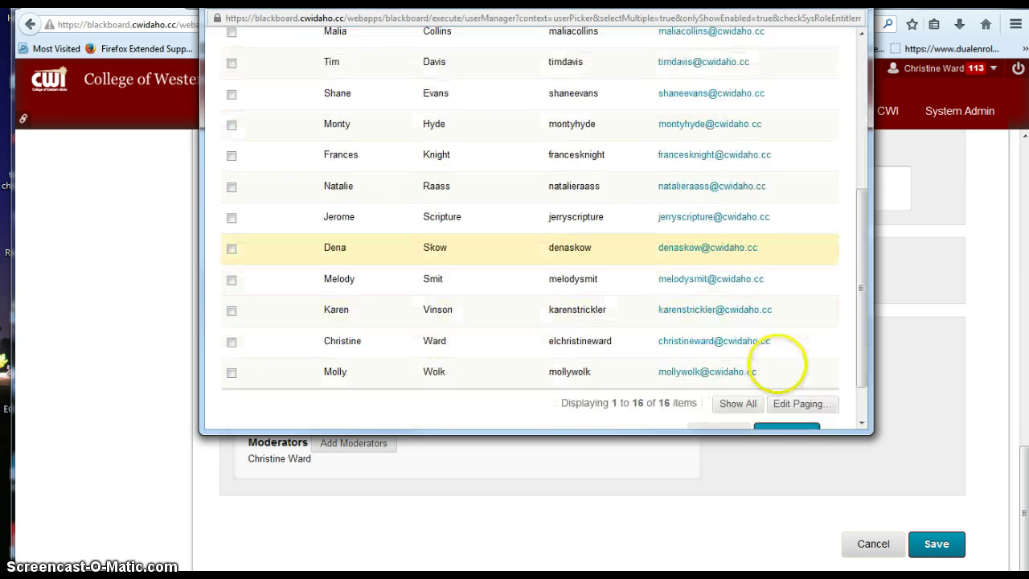
{"action": "left_click", "coordinate": [784, 382]}
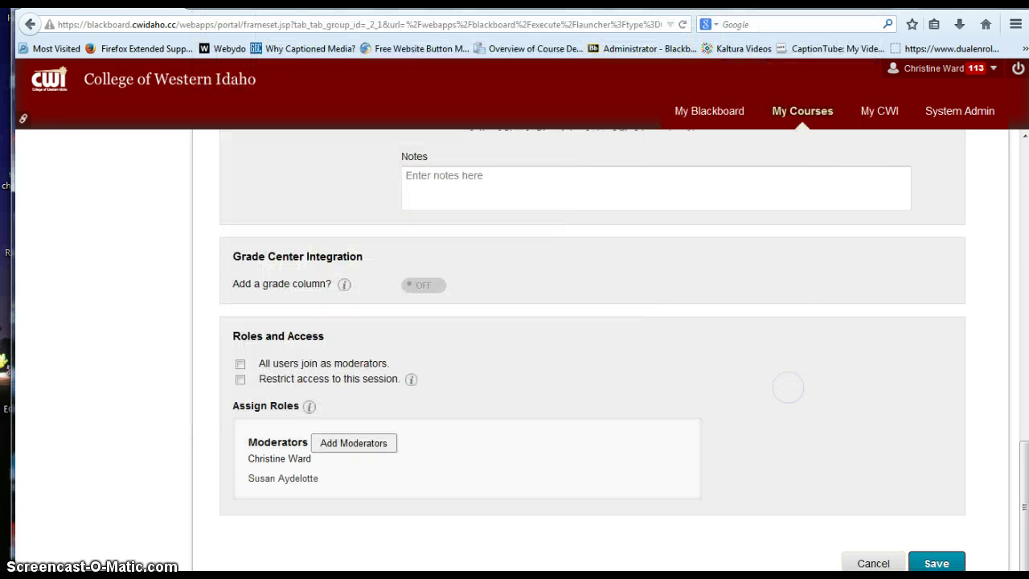
{"action": "scroll", "coordinate": [820, 483], "scroll_direction": "down", "scroll_amount": 1}
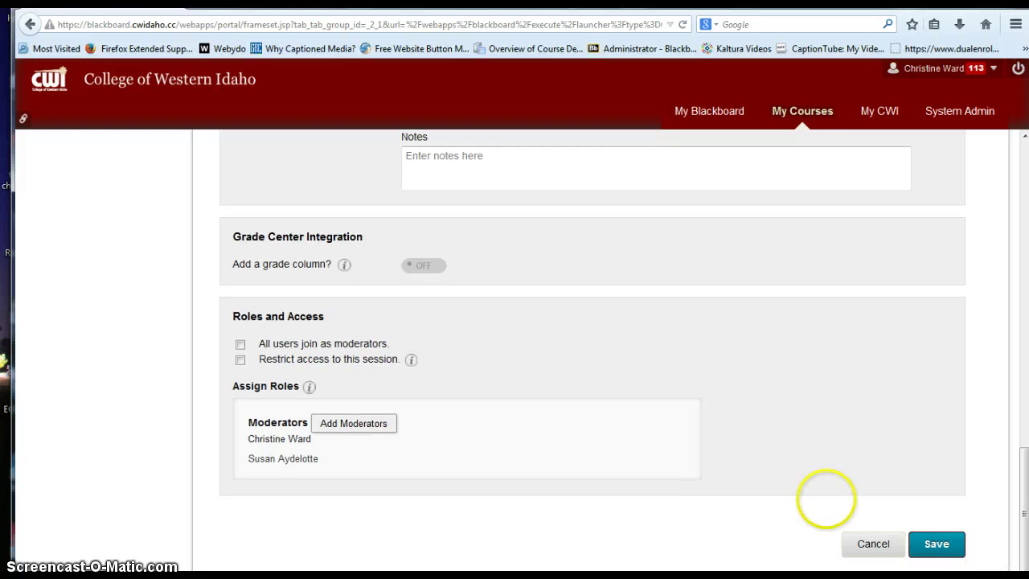
- Set the session's start time to 02/27/2015 01:00 PM
{"action": "scroll", "coordinate": [696, 374], "scroll_direction": "up", "scroll_amount": 15}
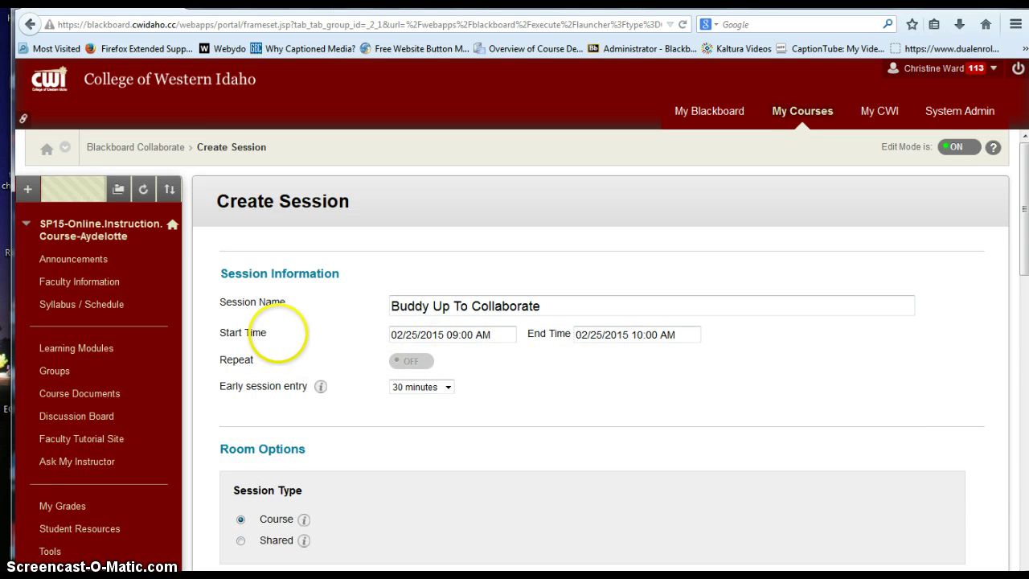
{"action": "left_click", "coordinate": [498, 334]}
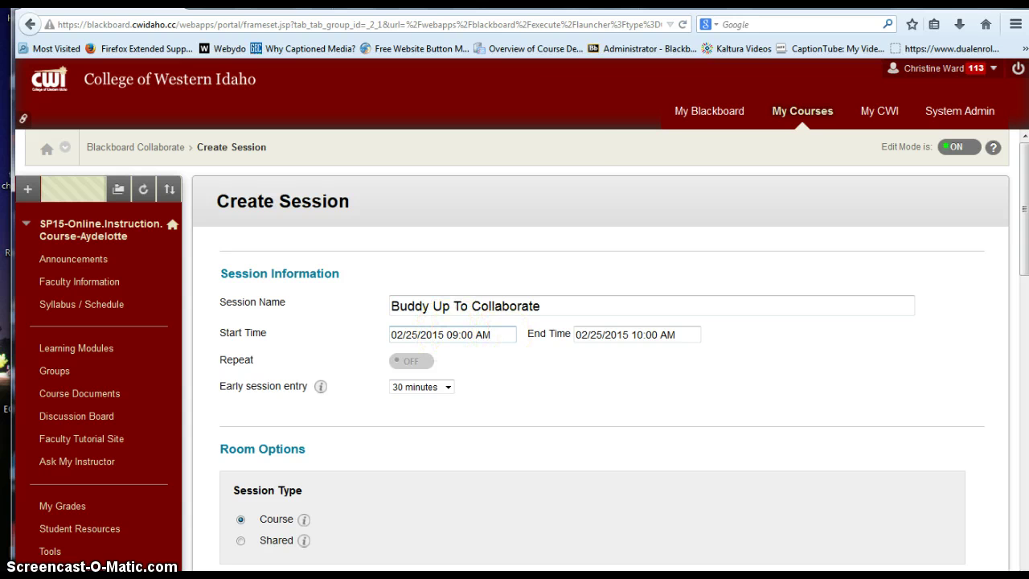
{"action": "left_click", "coordinate": [500, 334]}
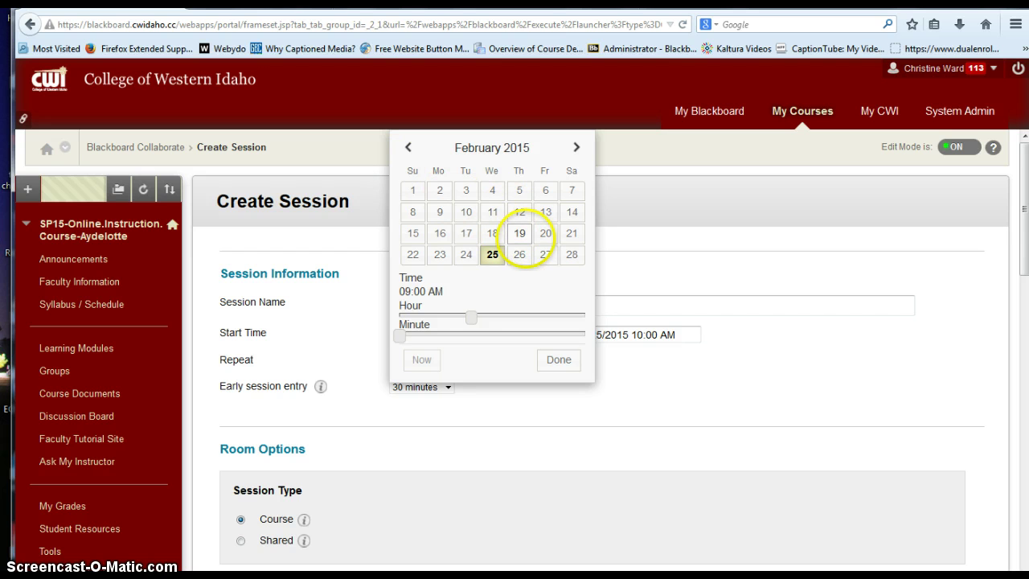
{"action": "left_click", "coordinate": [545, 254]}
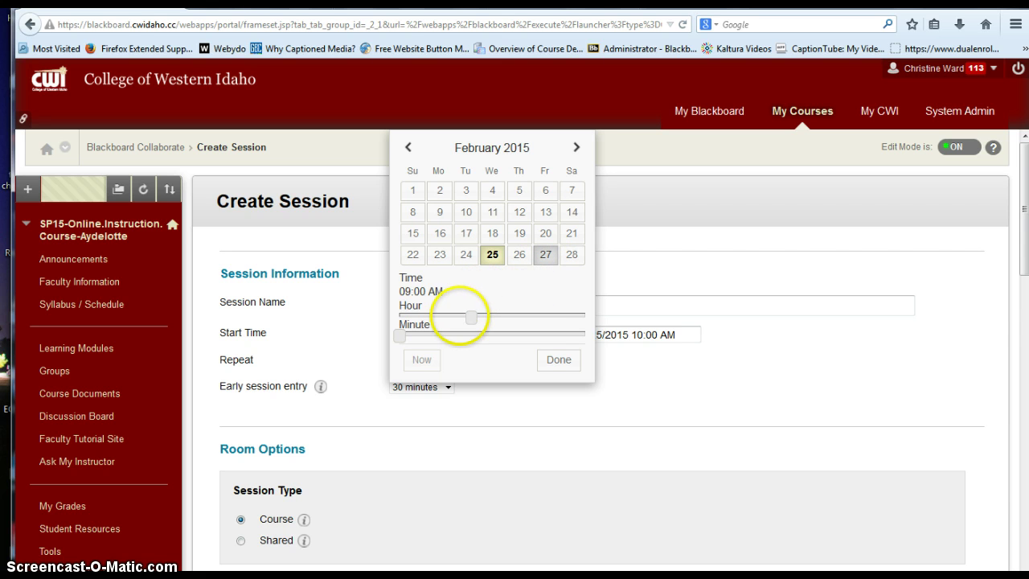
{"action": "left_click_drag", "start_coordinate": [470, 317], "coordinate": [504, 316]}
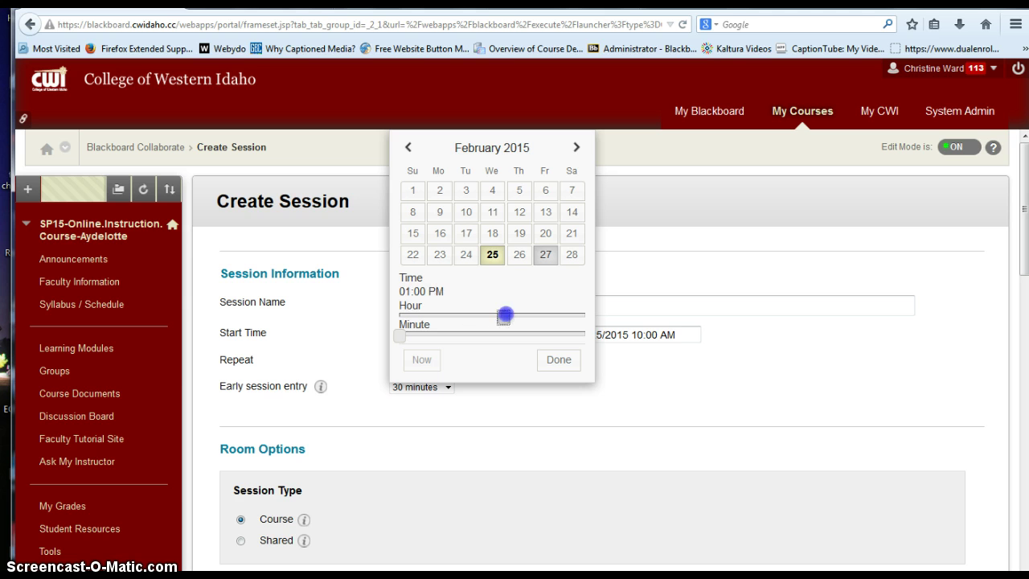
{"action": "left_click", "coordinate": [545, 255]}
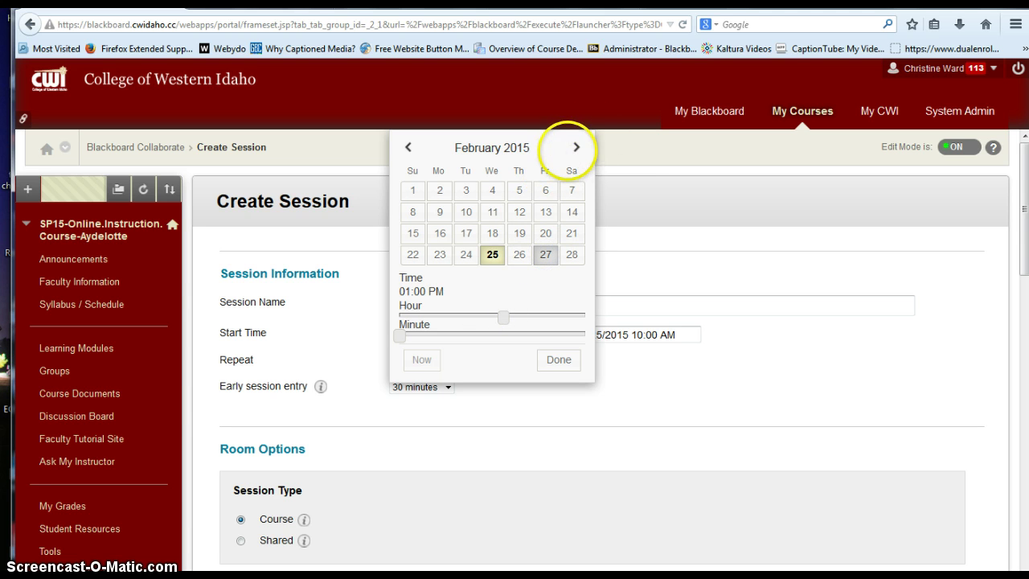
{"action": "left_click", "coordinate": [576, 147]}
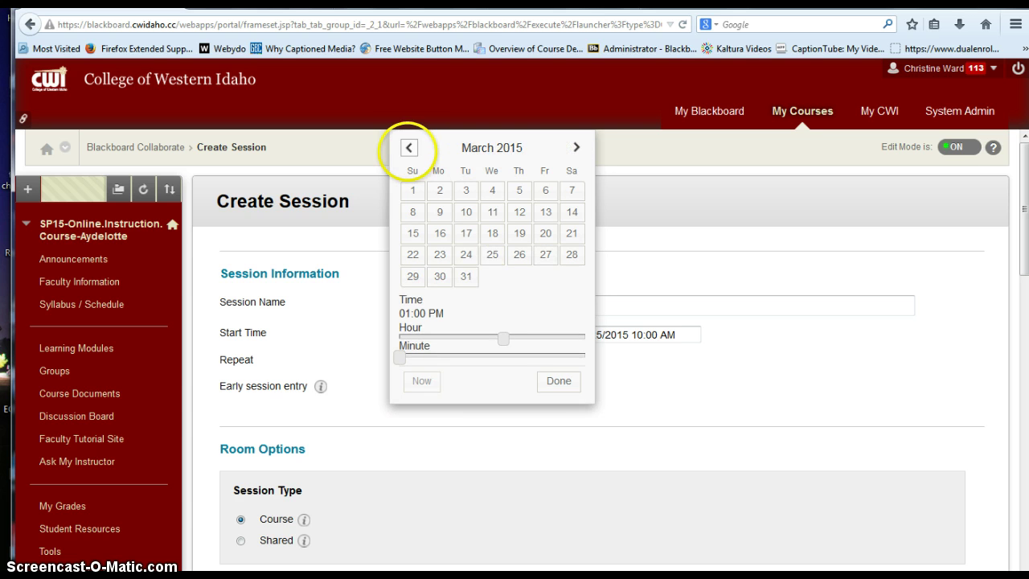
{"action": "left_click", "coordinate": [408, 147]}
{"action": "left_click", "coordinate": [546, 254]}
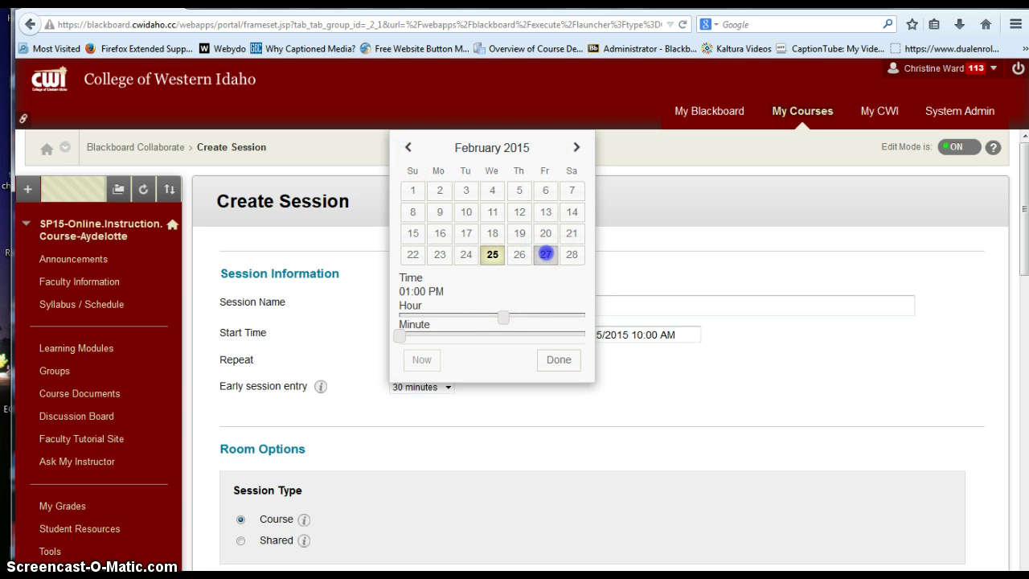
{"action": "left_click", "coordinate": [559, 359]}
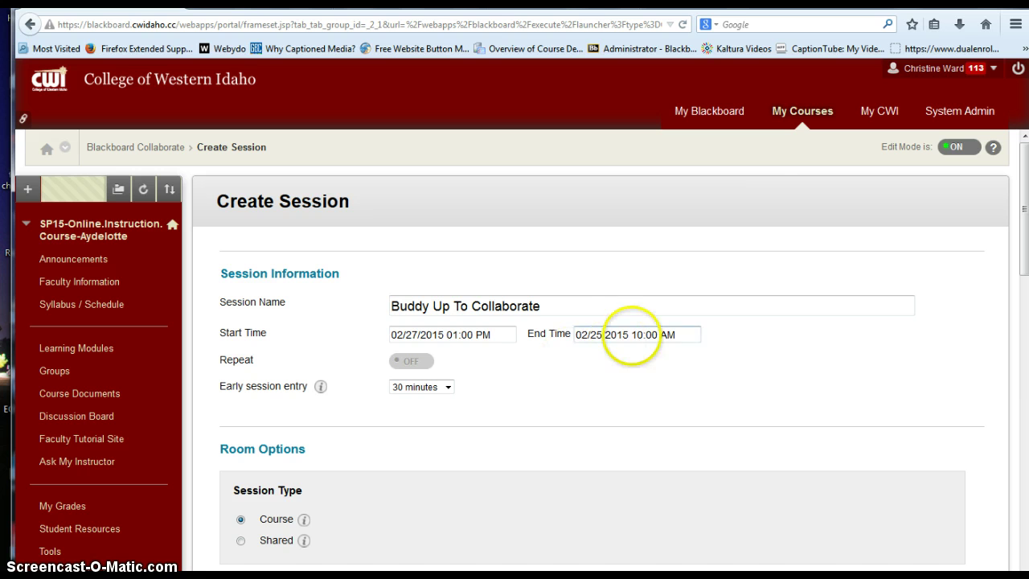
- Set the session's end time to 02/27/2015 02:00 PM
{"action": "left_click", "coordinate": [631, 334]}
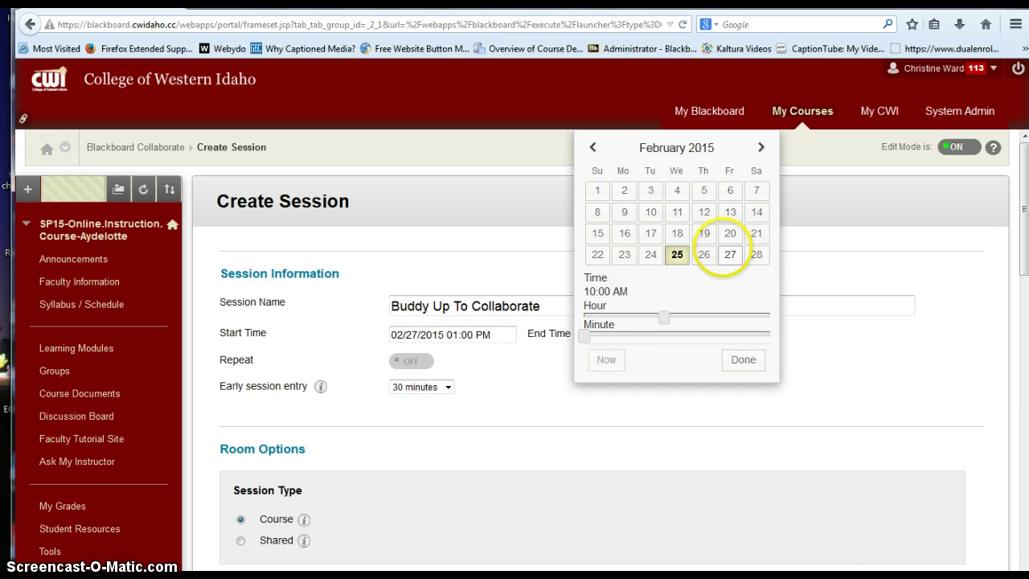
{"action": "left_click", "coordinate": [729, 255]}
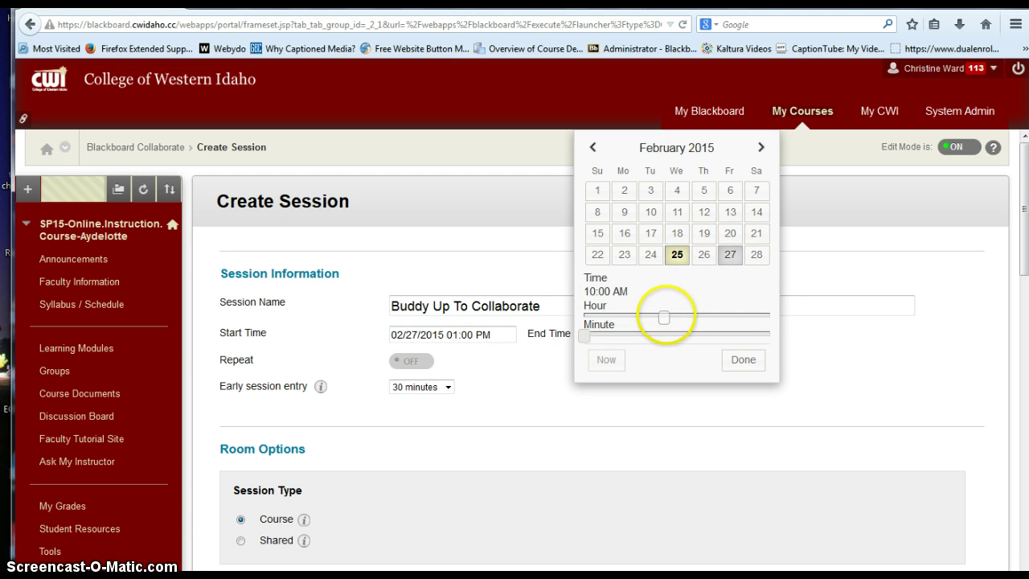
{"action": "left_click_drag", "start_coordinate": [663, 317], "coordinate": [682, 318]}
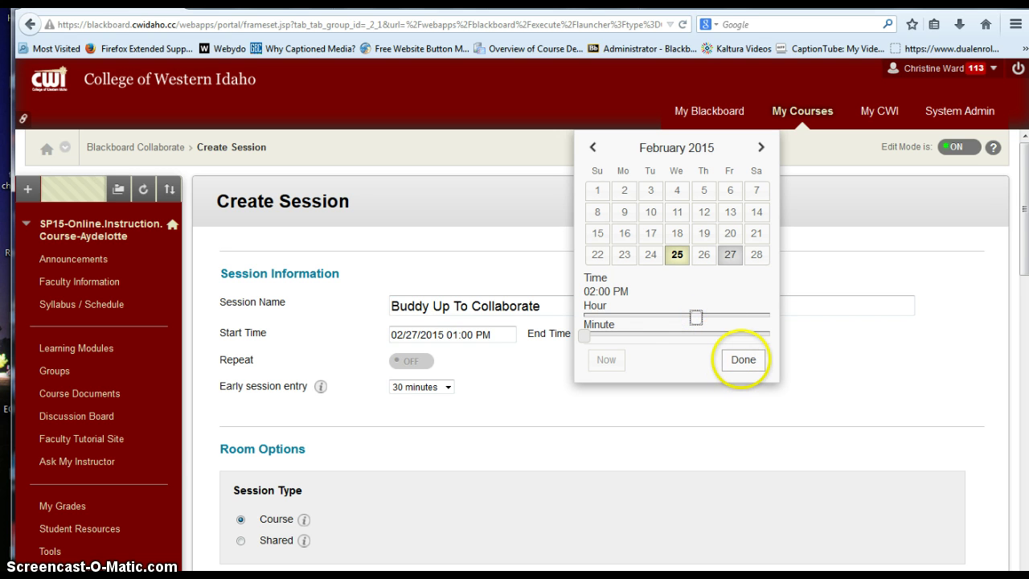
{"action": "left_click", "coordinate": [742, 360]}
- Review the session's settings and save the new session
{"action": "scroll", "coordinate": [740, 356], "scroll_direction": "down", "scroll_amount": 4}
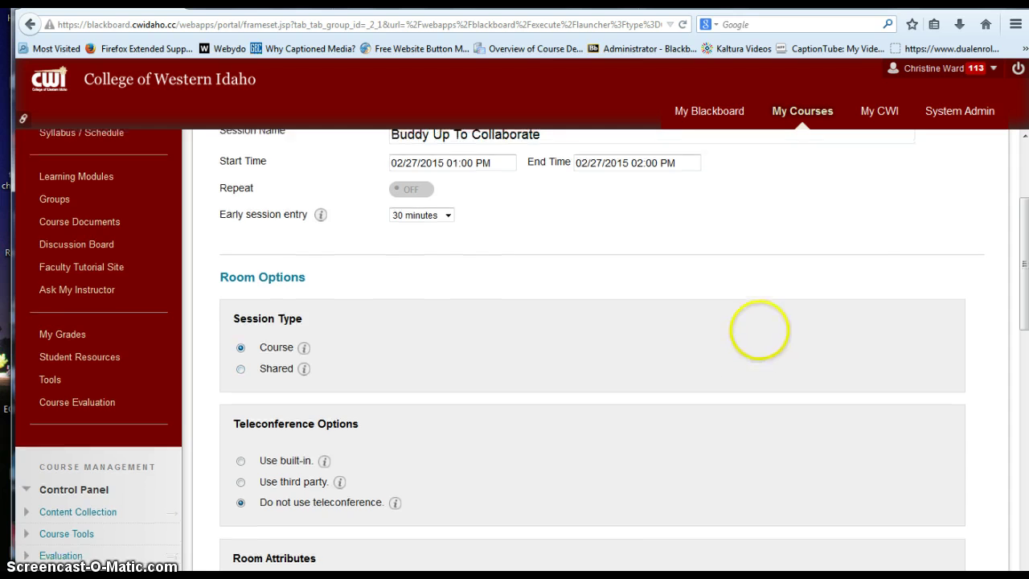
{"action": "scroll", "coordinate": [306, 391], "scroll_direction": "up", "scroll_amount": 4}
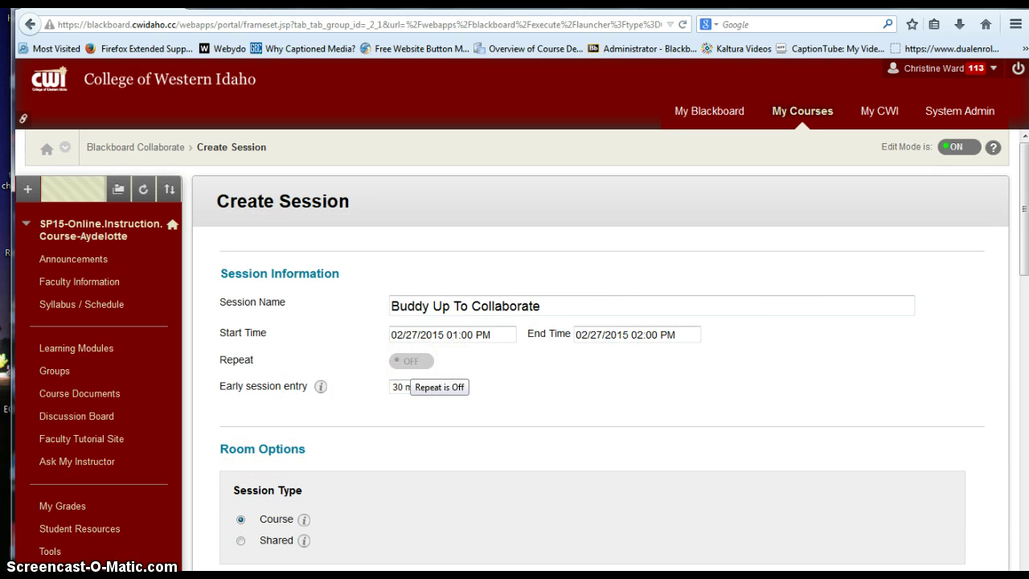
{"action": "scroll", "coordinate": [829, 375], "scroll_direction": "down", "scroll_amount": 3}
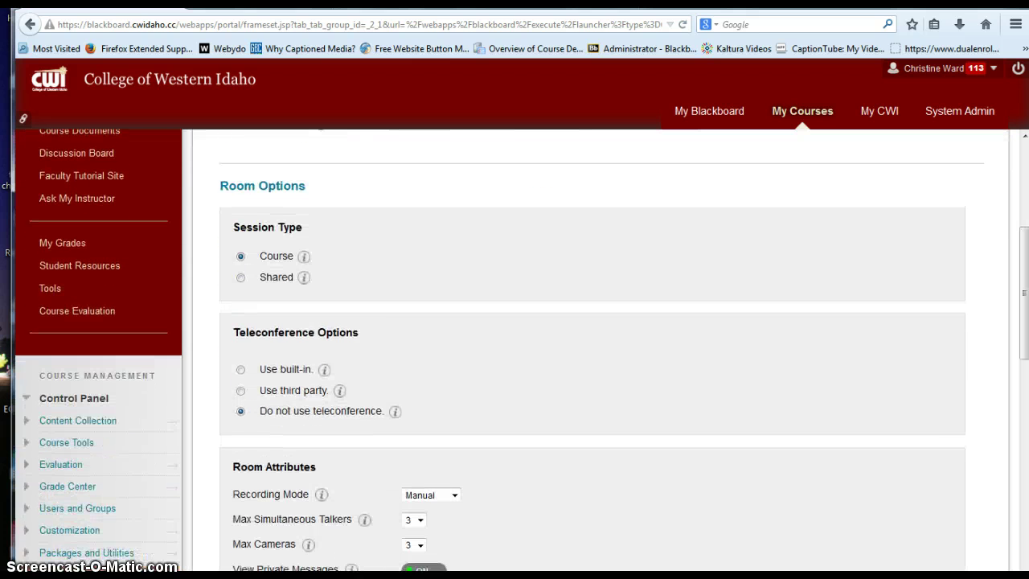
{"action": "scroll", "coordinate": [869, 412], "scroll_direction": "down", "scroll_amount": 10}
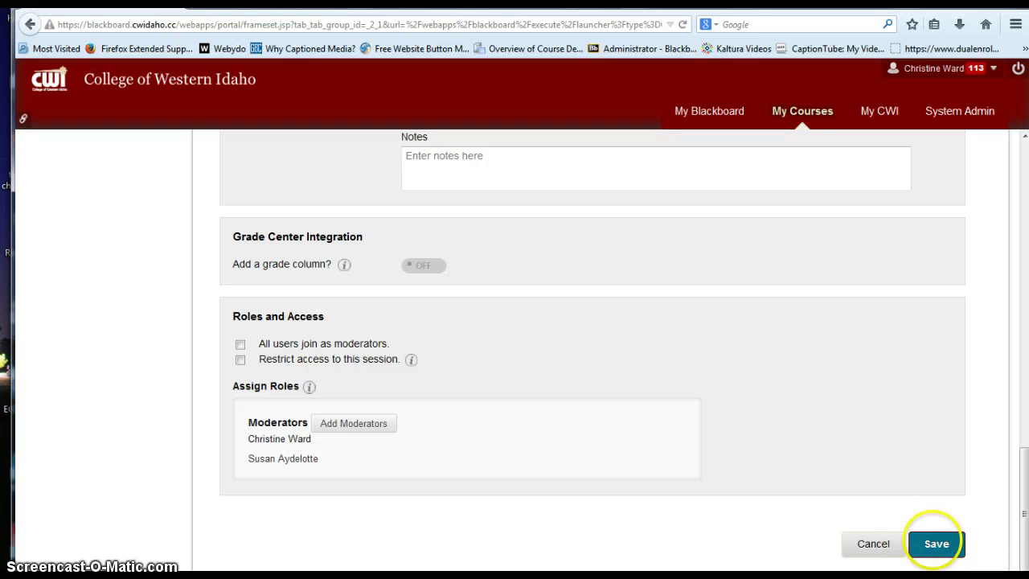
{"action": "left_click", "coordinate": [937, 543]}
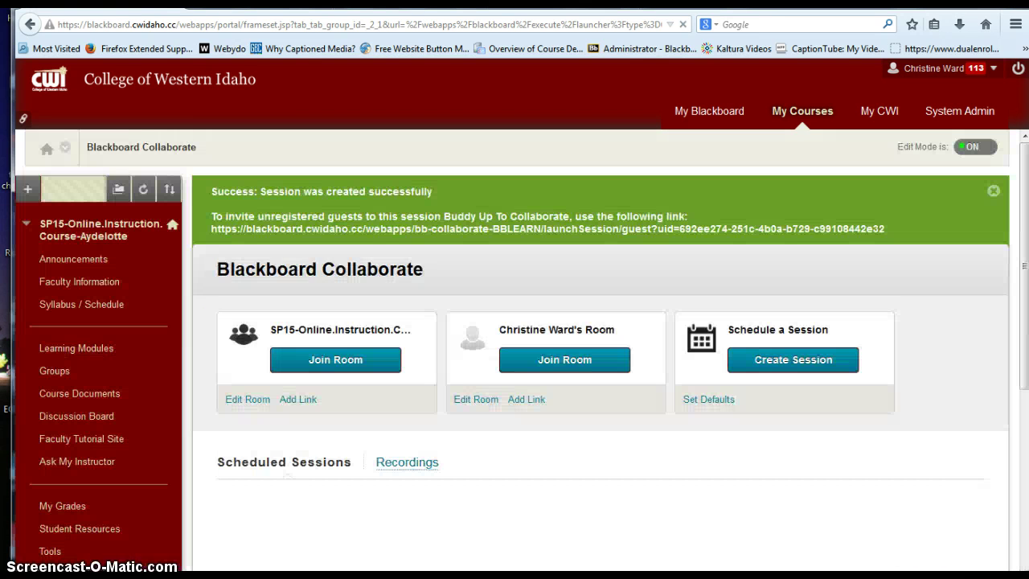
- Check the new session in the Scheduled Sessions list and copy its invitation link for unregistered guests
{"action": "scroll", "coordinate": [928, 487], "scroll_direction": "down", "scroll_amount": 3}
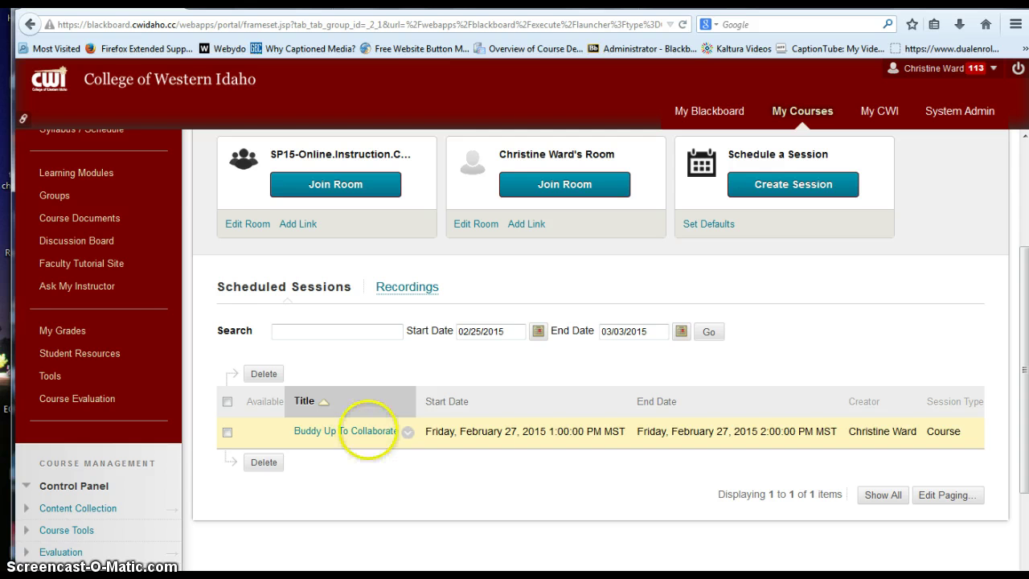
{"action": "scroll", "coordinate": [367, 432], "scroll_direction": "up", "scroll_amount": 3}
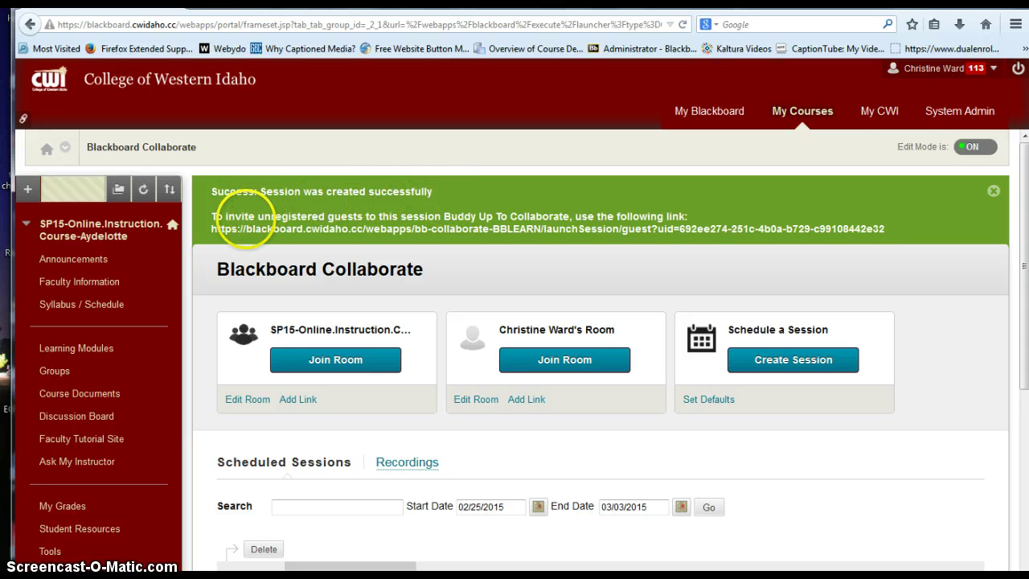
{"action": "left_click_drag", "start_coordinate": [211, 229], "coordinate": [892, 230]}
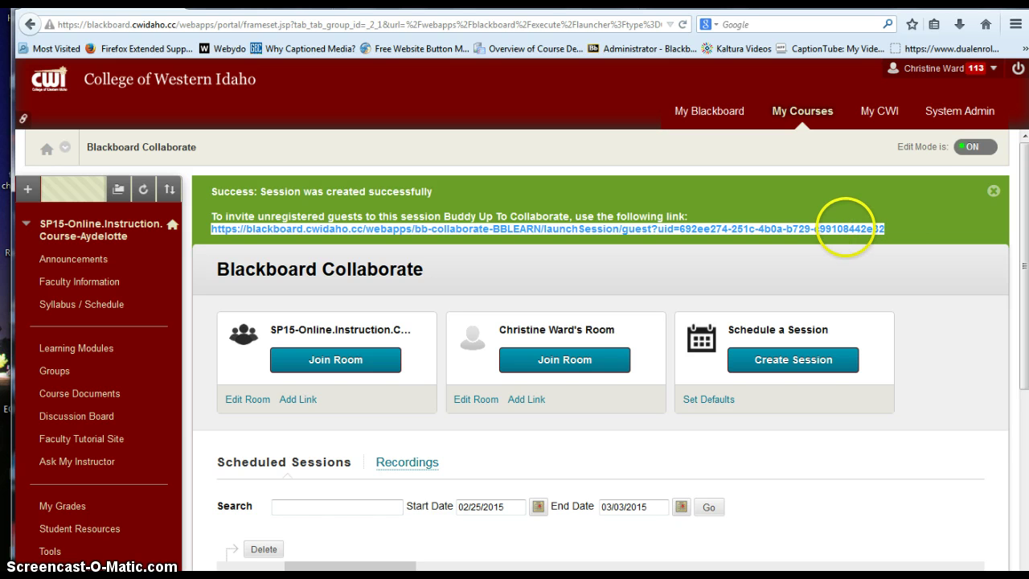
{"action": "right_click", "coordinate": [845, 229]}
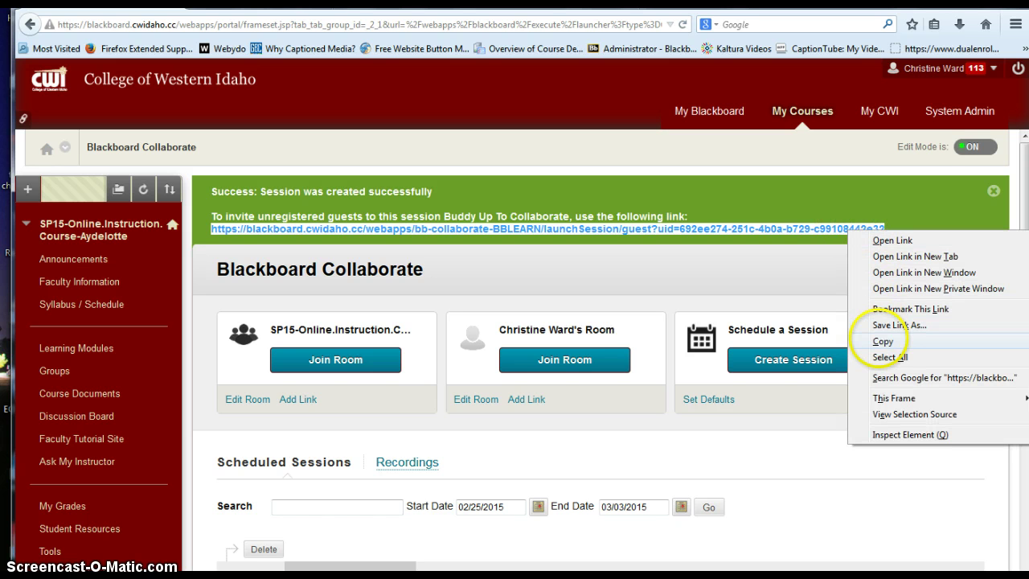
{"action": "left_click", "coordinate": [882, 341]}
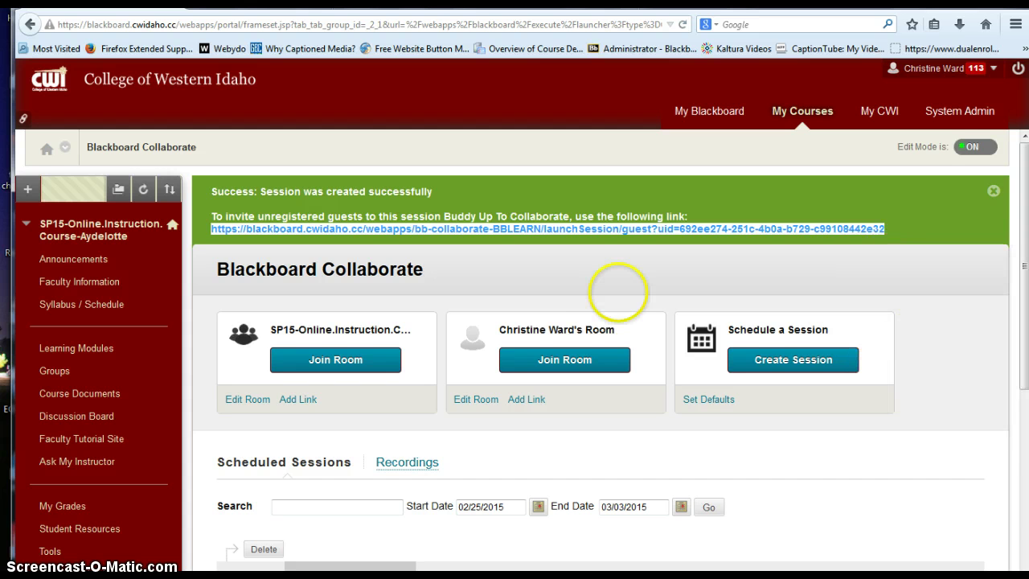